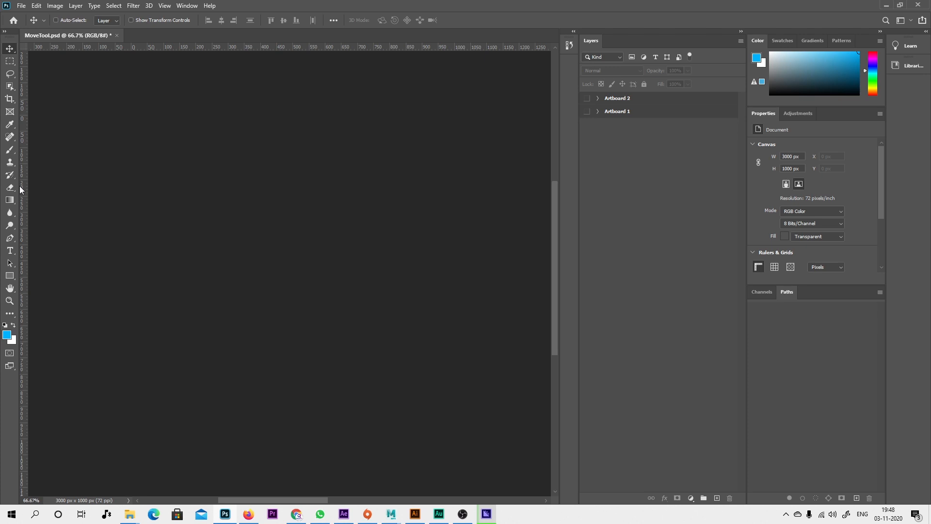
# Make Artboard 1 visible and show the tools grouped with the Hand tool.
pyautogui.click(21, 190)
pyautogui.click(587, 111)
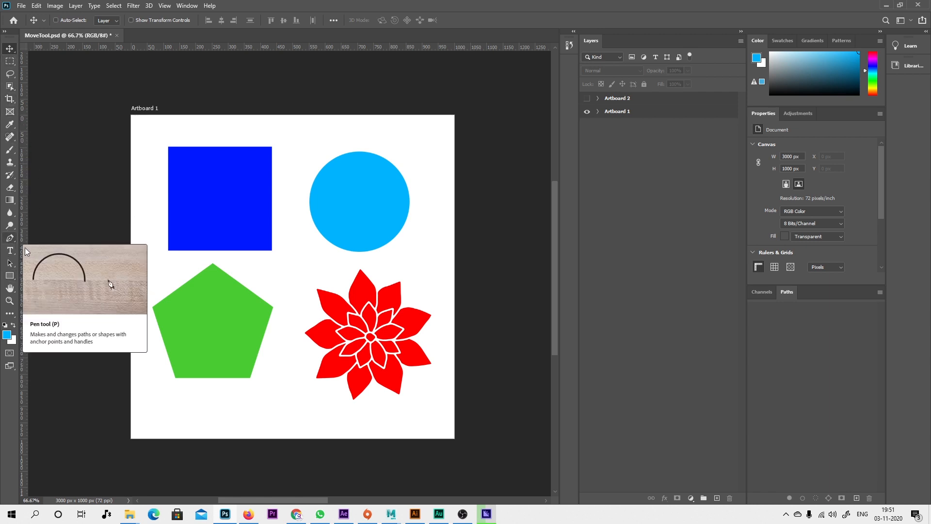
pyautogui.click(8, 290)
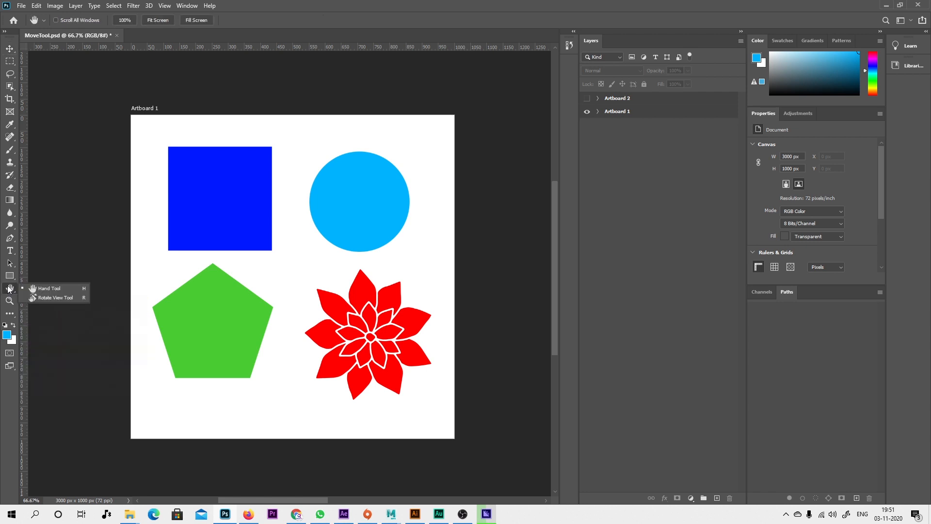
pyautogui.click(23, 323)
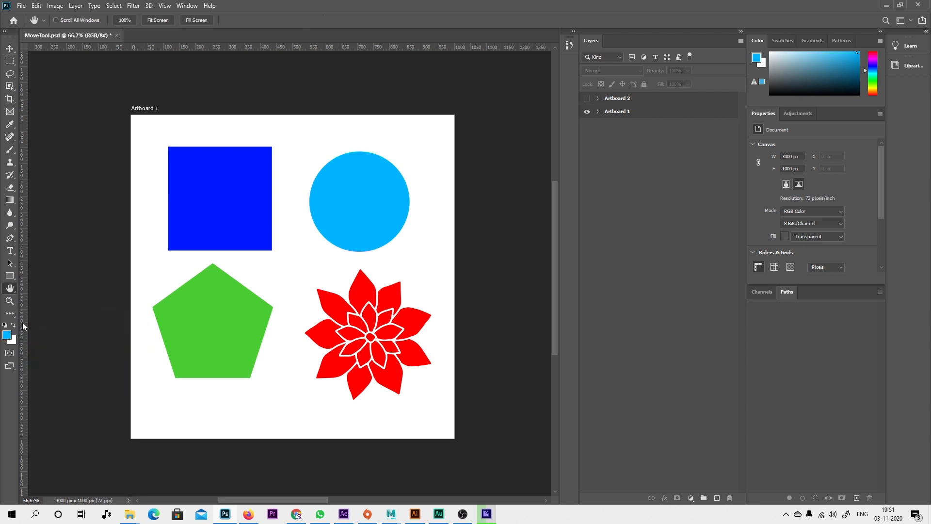
# Customize the toolbar by moving the Move Tool into Extra Tools, apply it, and select the Move Tool from the extras slot.
pyautogui.click(14, 317)
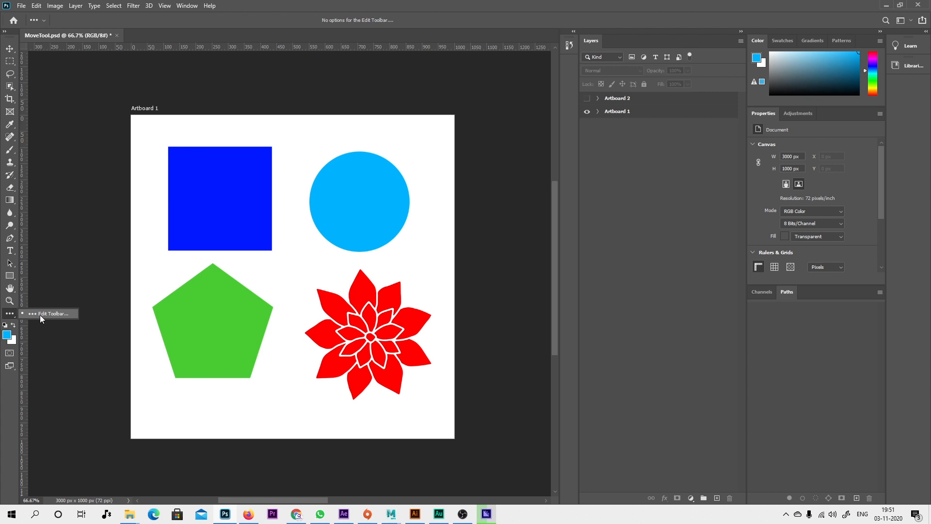
pyautogui.click(40, 316)
pyautogui.moveTo(425, 54); pyautogui.dragTo(254, 56)
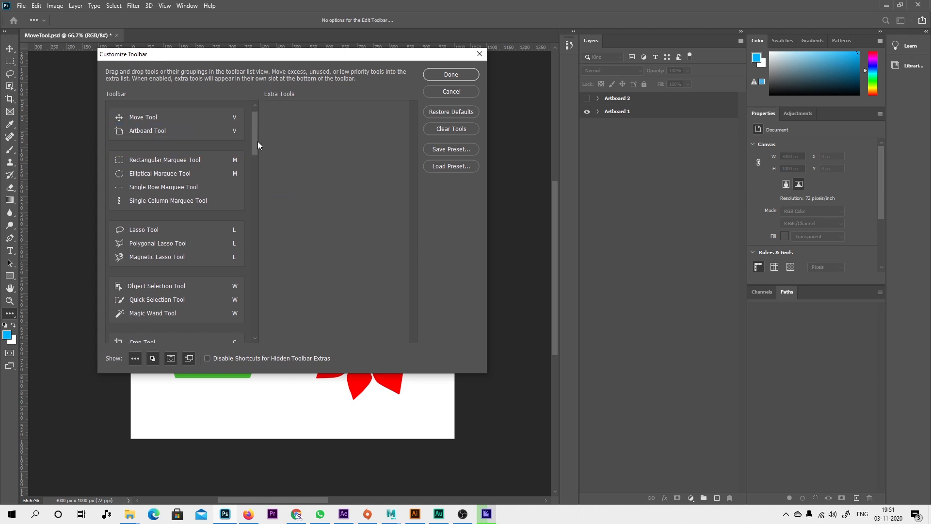
pyautogui.moveTo(258, 141); pyautogui.dragTo(260, 340)
pyautogui.moveTo(255, 272); pyautogui.dragTo(252, 119)
pyautogui.moveTo(257, 143); pyautogui.dragTo(258, 173)
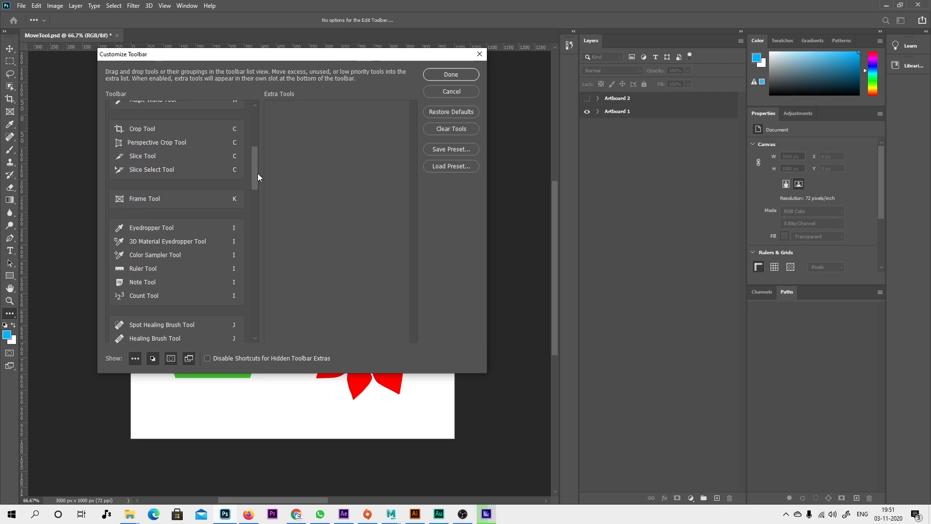
pyautogui.moveTo(258, 173); pyautogui.dragTo(353, 137)
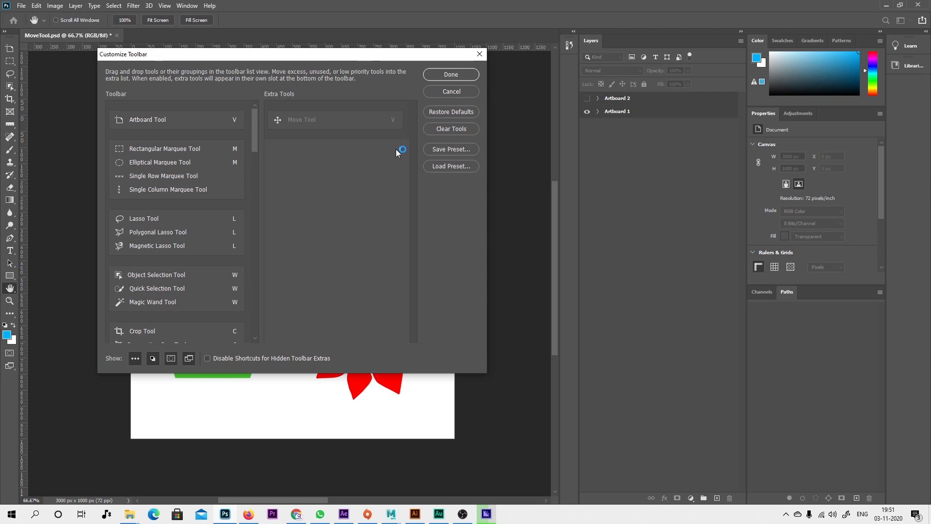
pyautogui.click(449, 75)
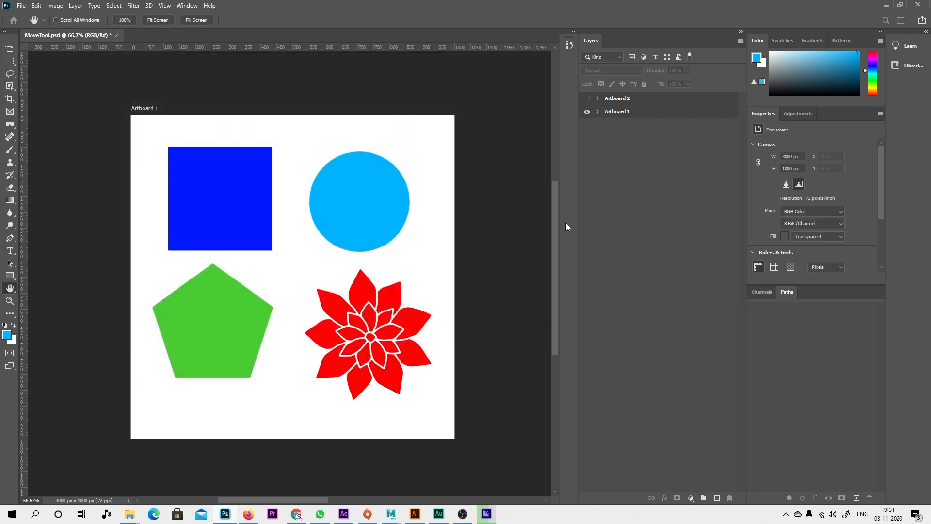
pyautogui.click(10, 315)
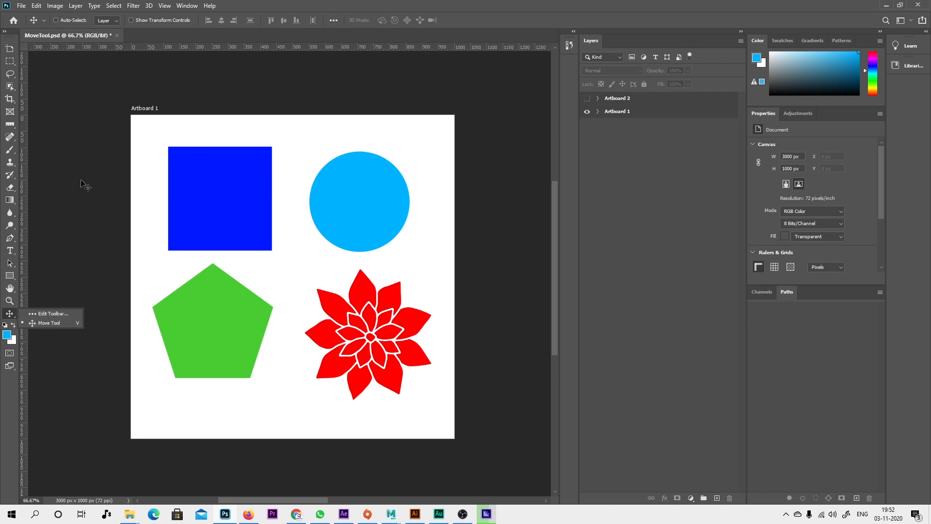
pyautogui.click(272, 2)
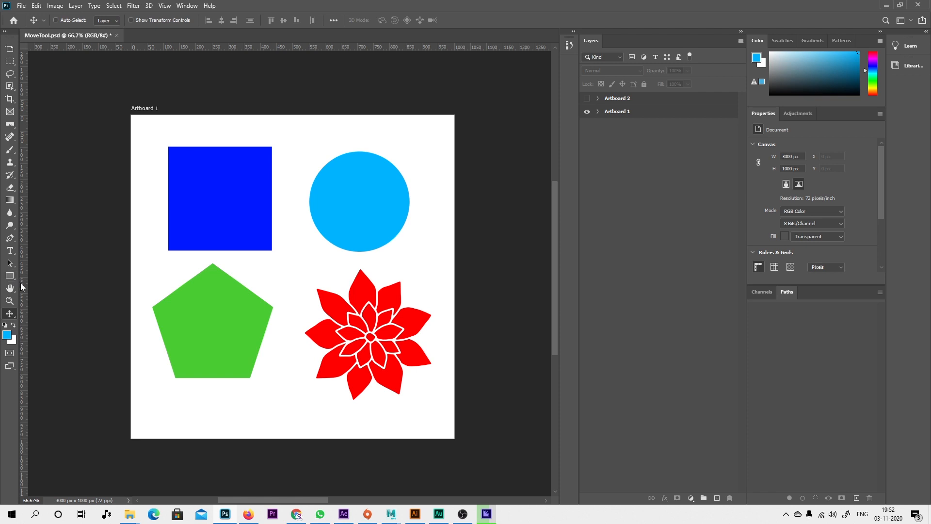
# Return the Move Tool from Extra Tools to the toolbar as its own group above the Artboard Tool and apply the change.
pyautogui.rightClick(10, 313)
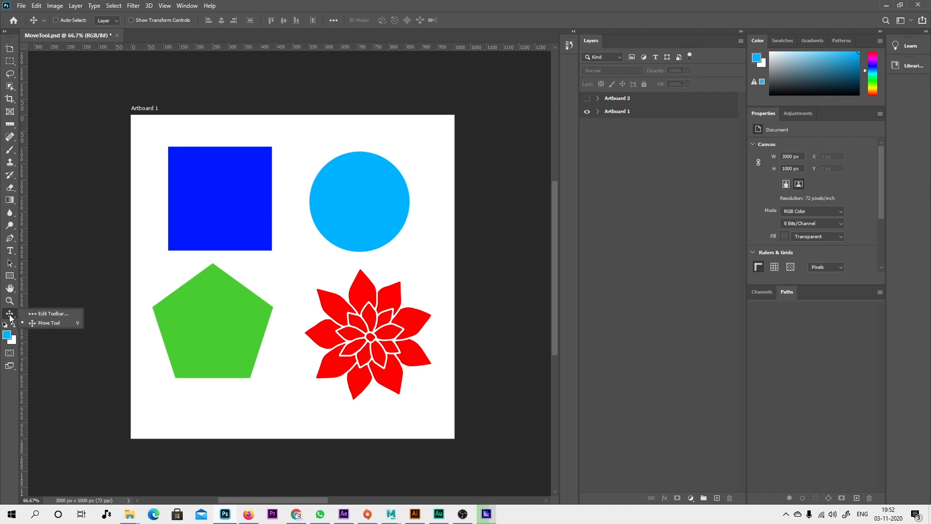
pyautogui.click(41, 316)
pyautogui.moveTo(332, 117); pyautogui.dragTo(181, 113)
pyautogui.moveTo(148, 197); pyautogui.dragTo(164, 133)
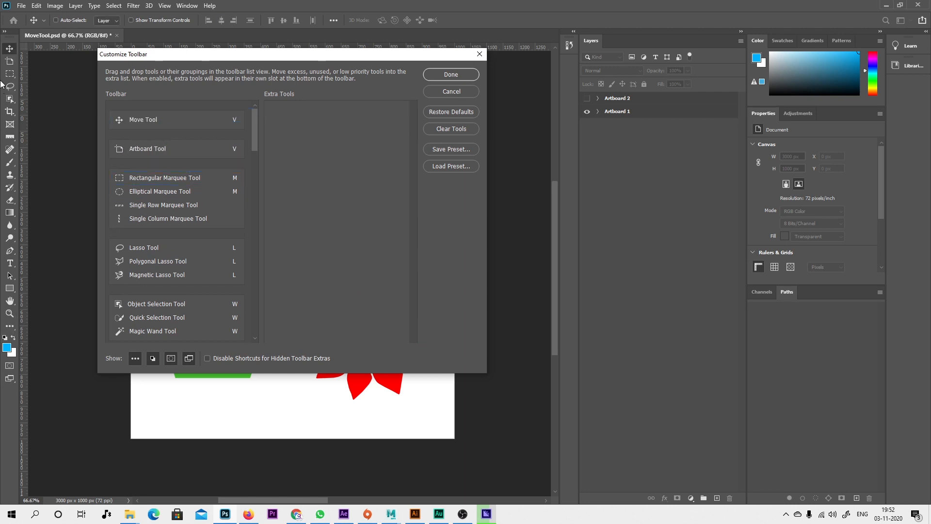
pyautogui.click(449, 79)
# Examine the tools nested in the marquee, lasso, object selection, crop and healing brush groups, ending with the Move Tool active.
pyautogui.click(11, 77)
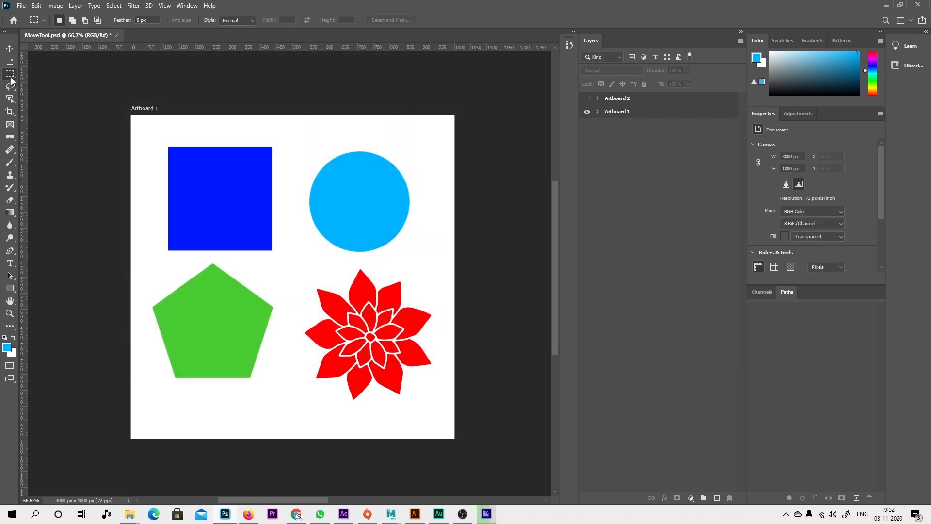
pyautogui.rightClick(11, 79)
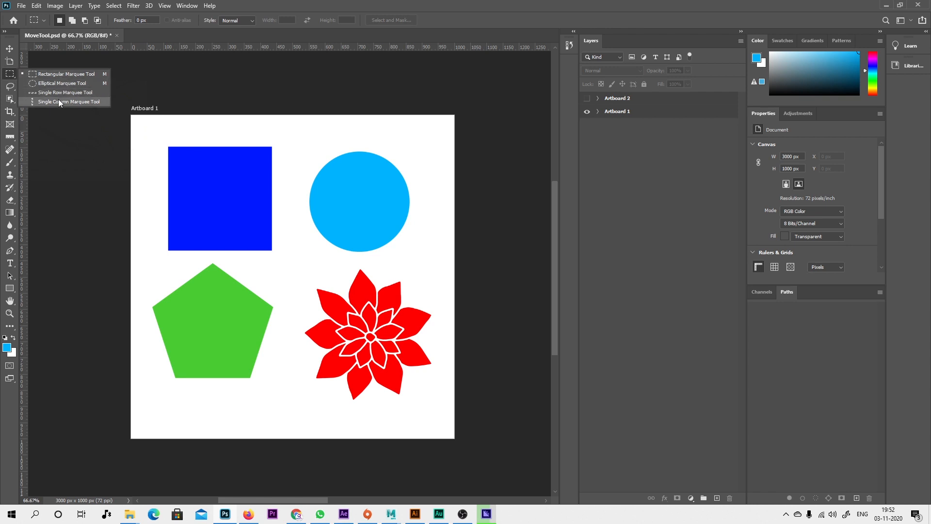
pyautogui.click(39, 93)
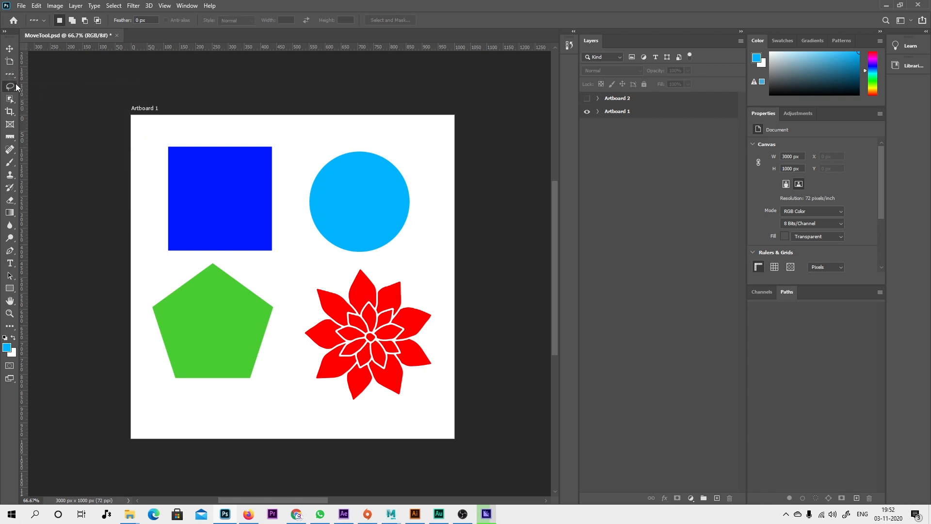
pyautogui.rightClick(16, 83)
pyautogui.click(10, 101)
pyautogui.rightClick(10, 100)
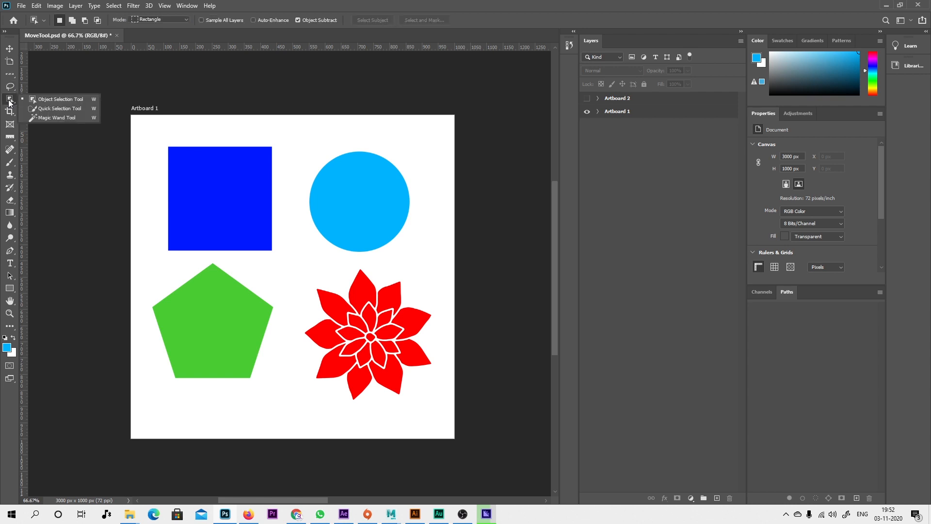
pyautogui.click(10, 112)
pyautogui.rightClick(11, 115)
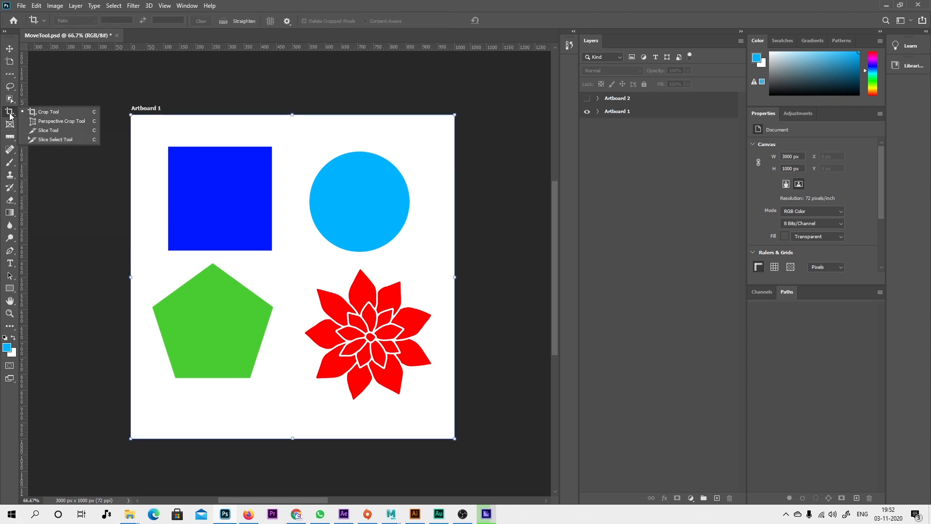
pyautogui.click(10, 150)
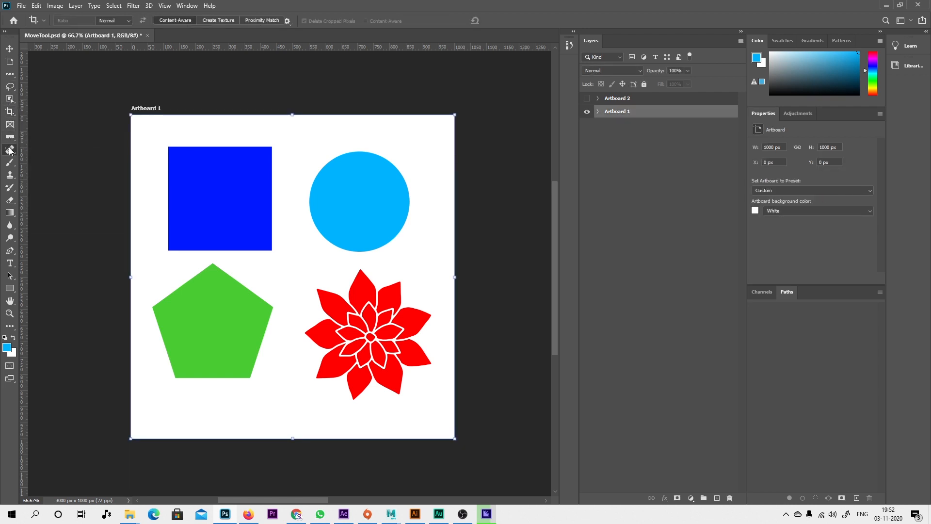
pyautogui.rightClick(10, 151)
pyautogui.click(10, 62)
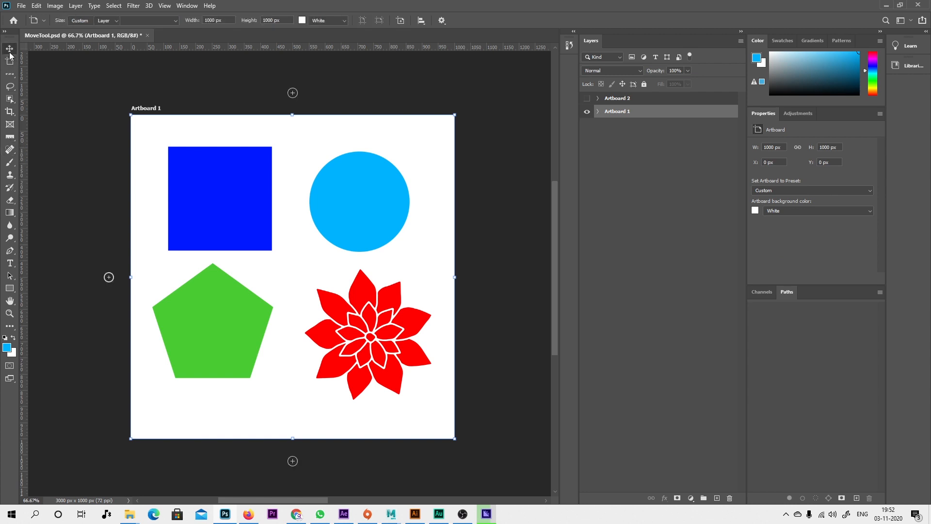
pyautogui.click(10, 48)
# Split the Rectangular Marquee Tool and Elliptical Marquee Tool into separate toolbar groups and apply the customization.
pyautogui.click(9, 327)
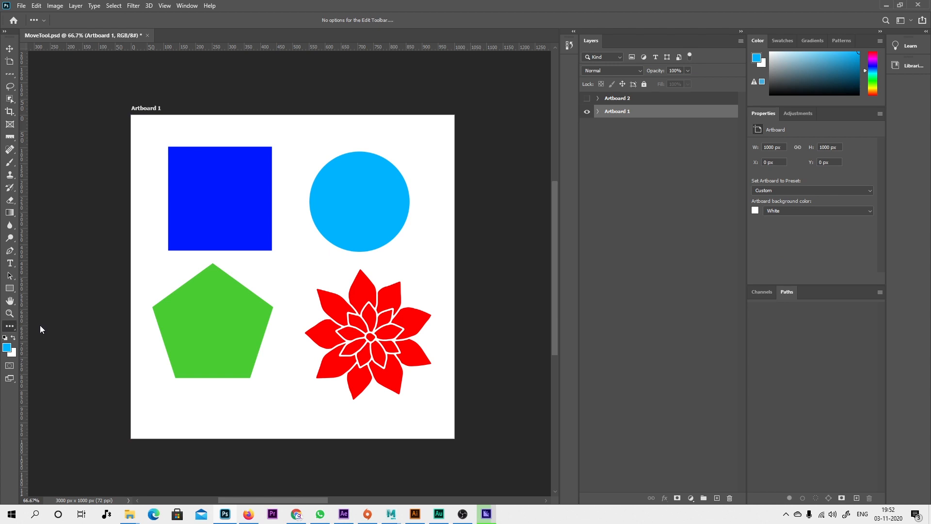
pyautogui.click(135, 324)
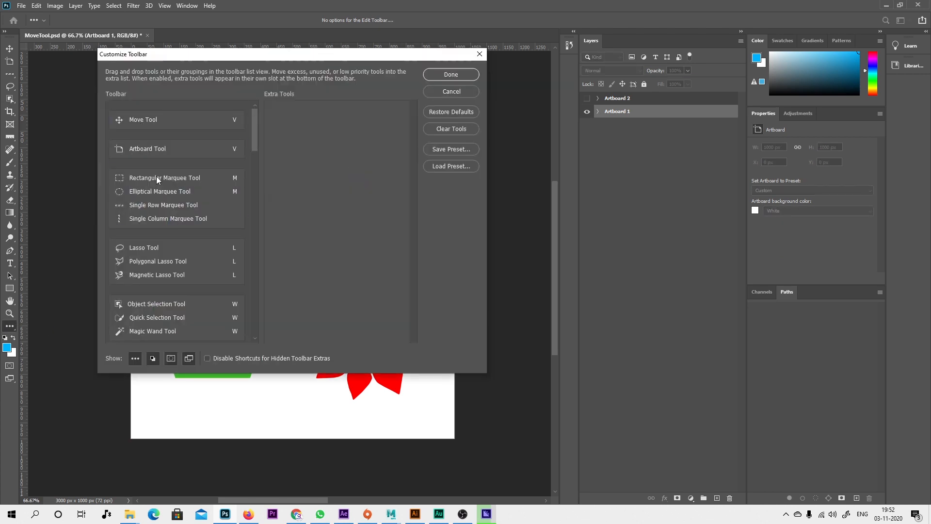
pyautogui.moveTo(160, 178)
pyautogui.mouseDown()
pyautogui.moveTo(186, 165)
pyautogui.moveTo(172, 209)
pyautogui.moveTo(153, 170)
pyautogui.mouseUp()
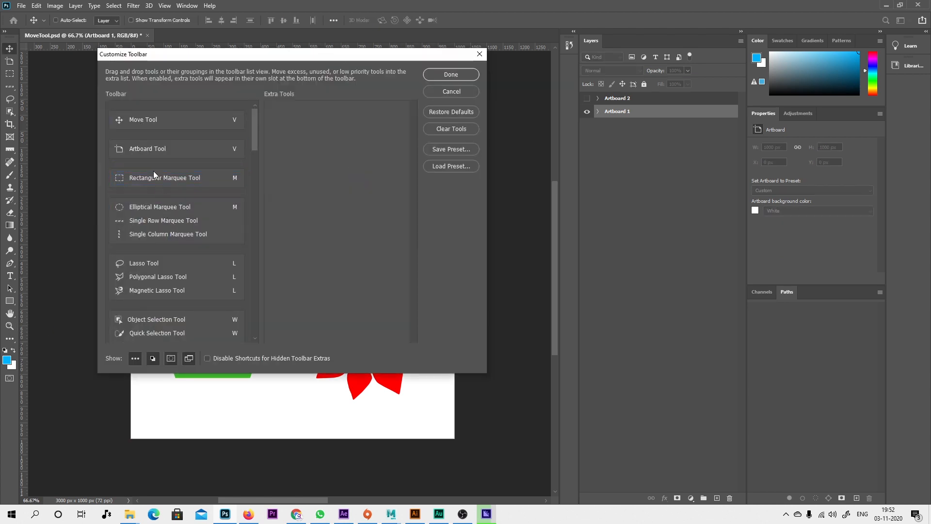
pyautogui.moveTo(153, 207); pyautogui.dragTo(199, 231)
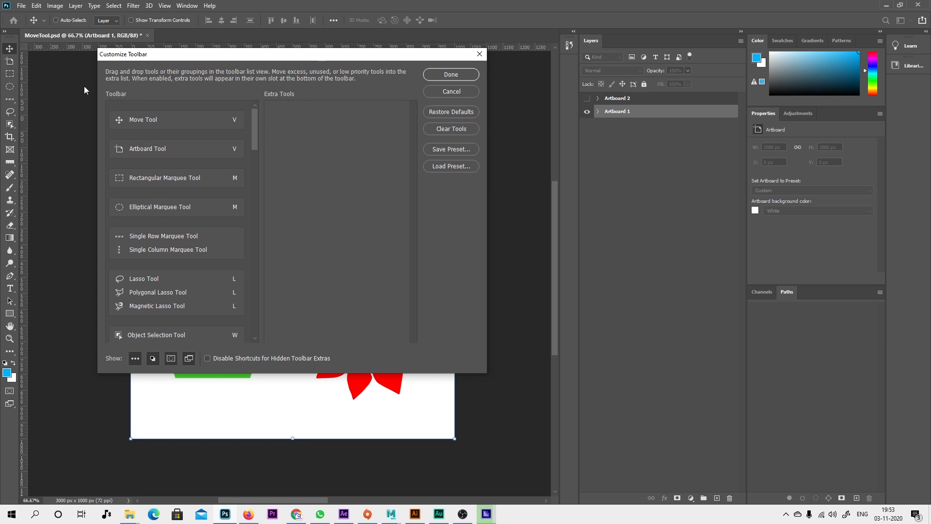
pyautogui.click(452, 75)
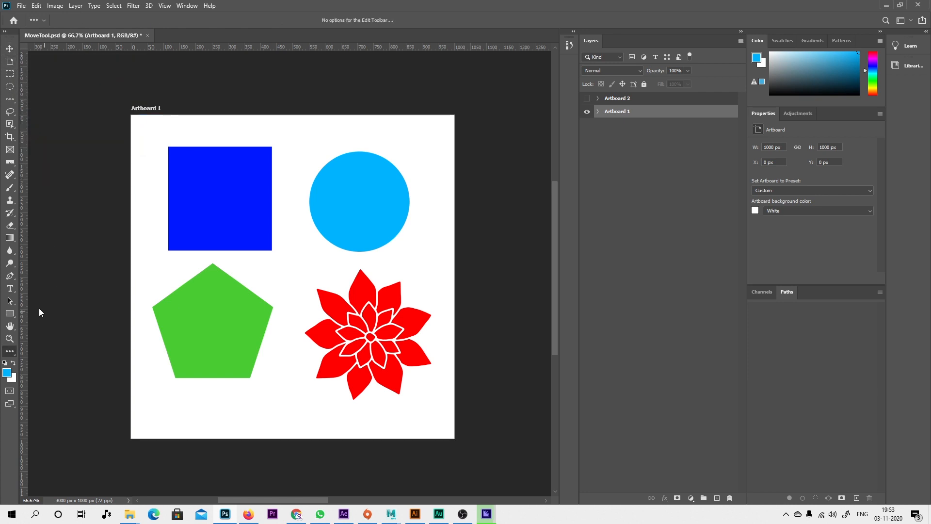
# Regroup the Artboard Tool with the Move Tool and all four marquee tools together, then apply the toolbar layout.
pyautogui.click(10, 351)
pyautogui.click(48, 352)
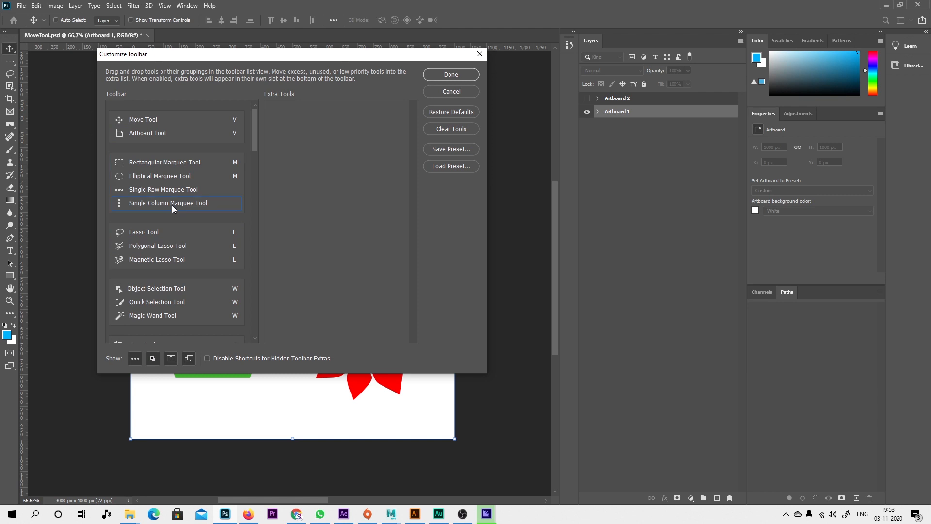
pyautogui.click(460, 79)
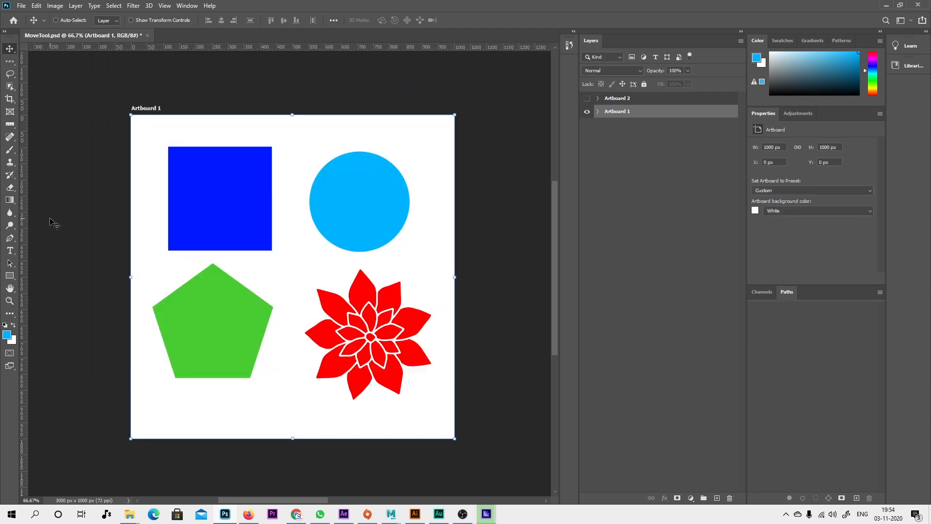
# Using the Move Tool, expand Artboard 1's layers and move the whole artboard to about X -39 px, Y -32 px.
pyautogui.rightClick(10, 48)
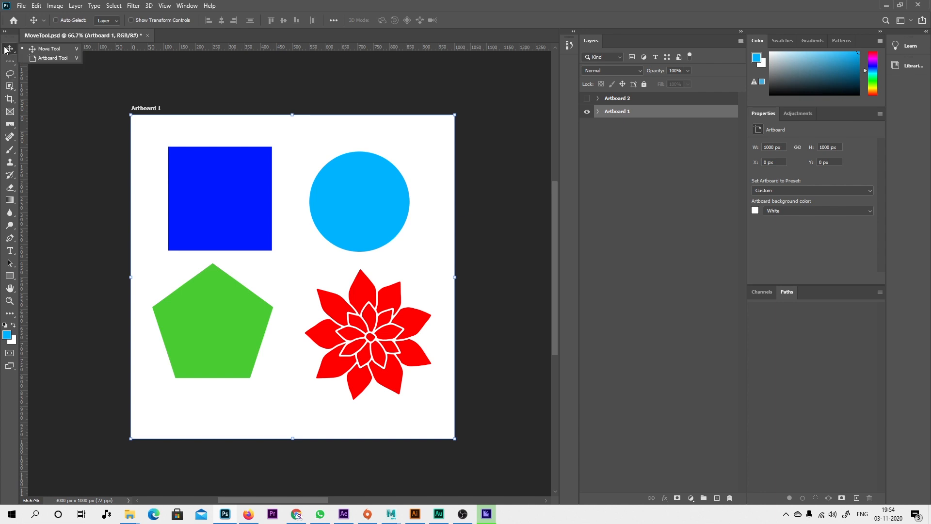
pyautogui.click(31, 50)
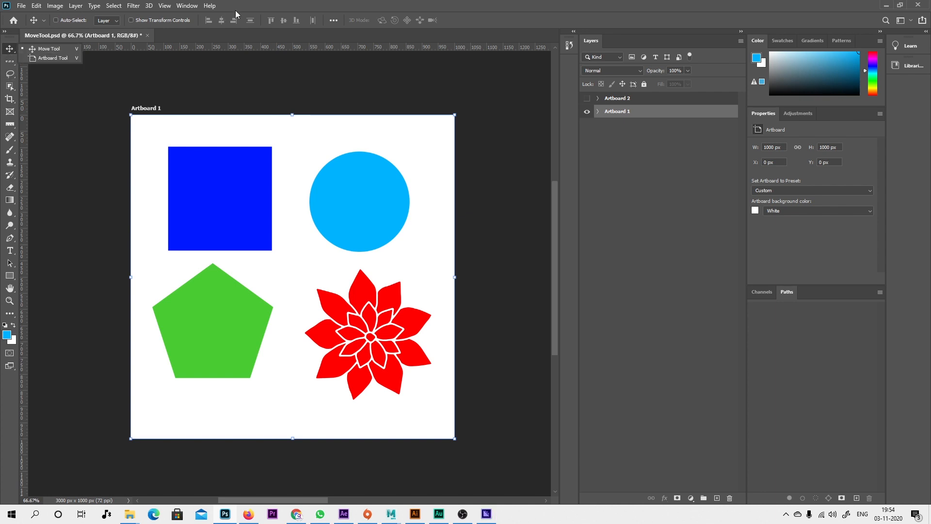
pyautogui.rightClick(12, 48)
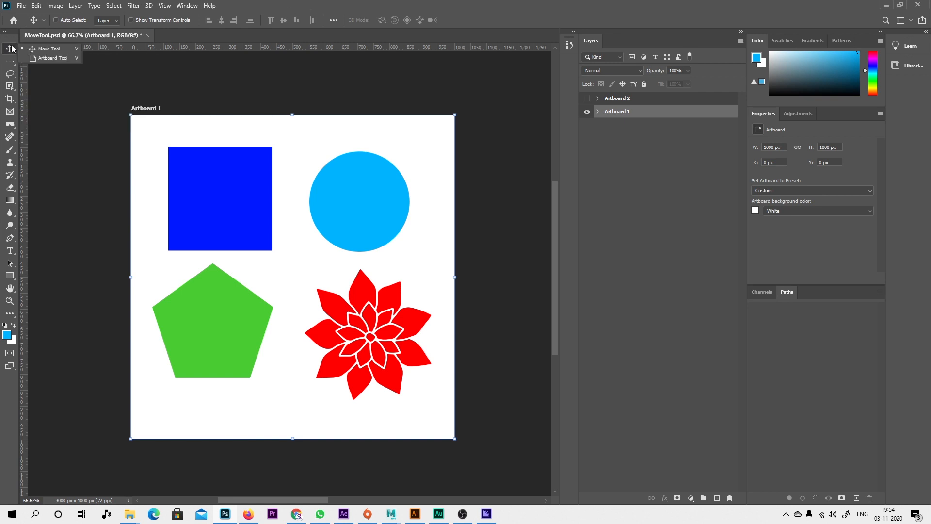
pyautogui.click(72, 50)
pyautogui.click(598, 111)
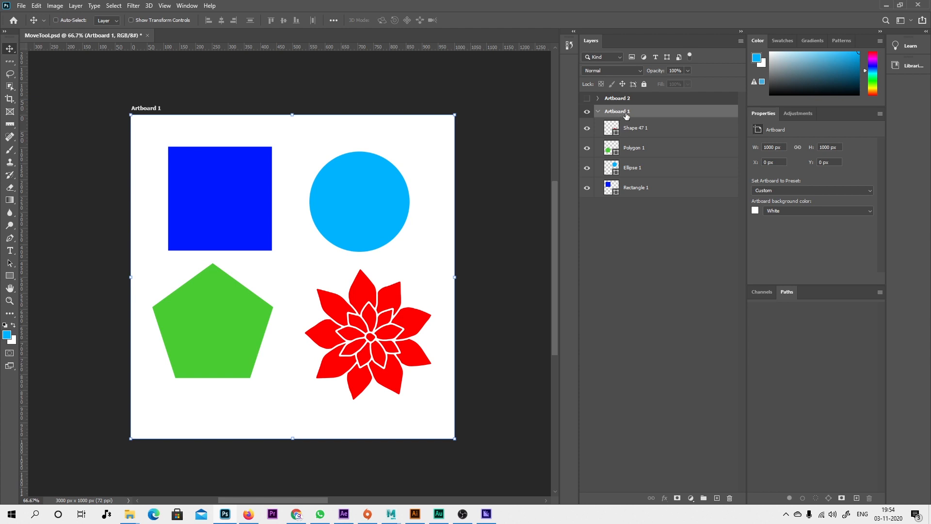
pyautogui.moveTo(393, 238); pyautogui.dragTo(394, 266)
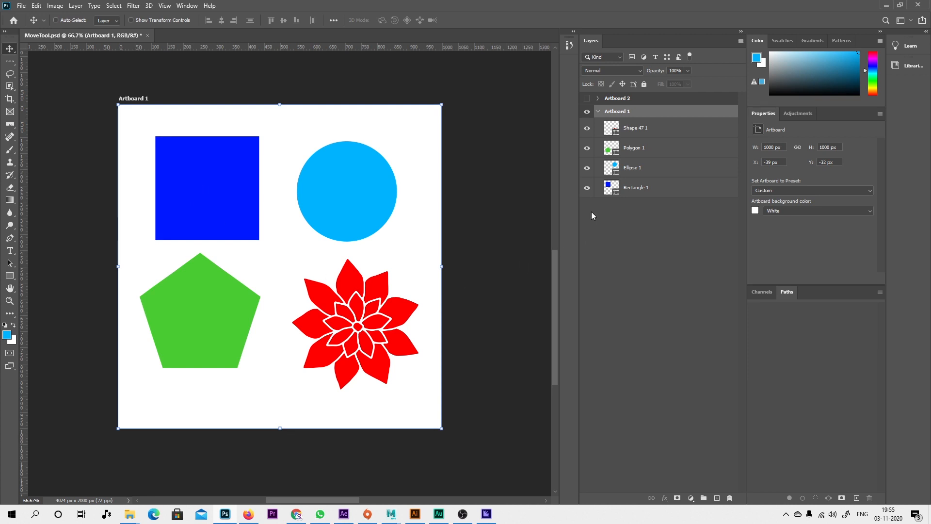
# Move the Rectangle 1 layer to about X 118 px, Y 98 px and Ellipse 1 to about X 552 px, Y 104 px.
pyautogui.click(637, 193)
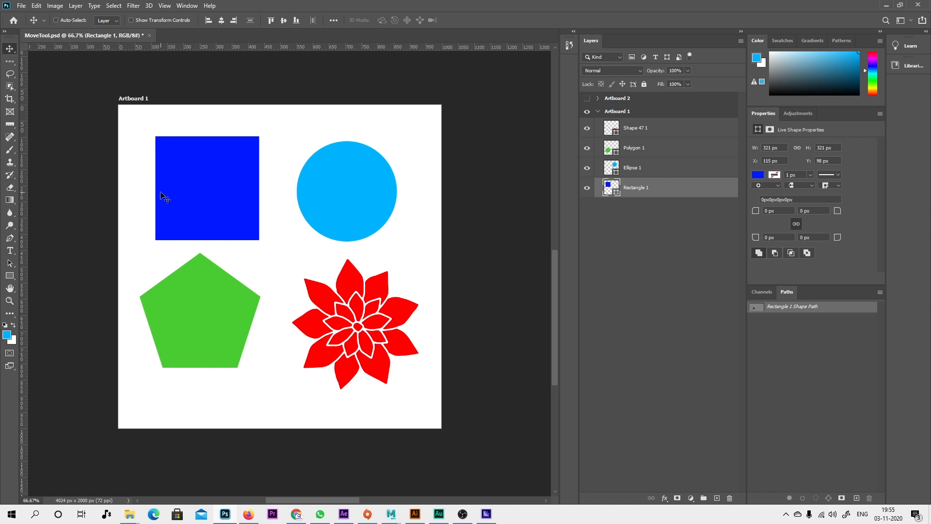
pyautogui.moveTo(206, 212)
pyautogui.mouseDown()
pyautogui.moveTo(299, 172)
pyautogui.moveTo(374, 239)
pyautogui.moveTo(188, 220)
pyautogui.moveTo(171, 182)
pyautogui.moveTo(202, 187)
pyautogui.moveTo(177, 196)
pyautogui.moveTo(183, 208)
pyautogui.moveTo(330, 215)
pyautogui.moveTo(178, 203)
pyautogui.moveTo(204, 209)
pyautogui.mouseUp()
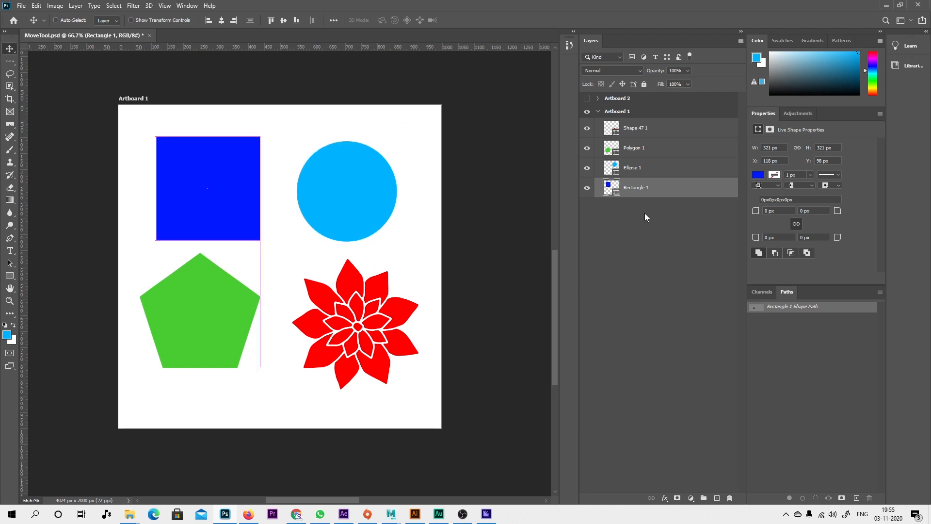
pyautogui.click(634, 174)
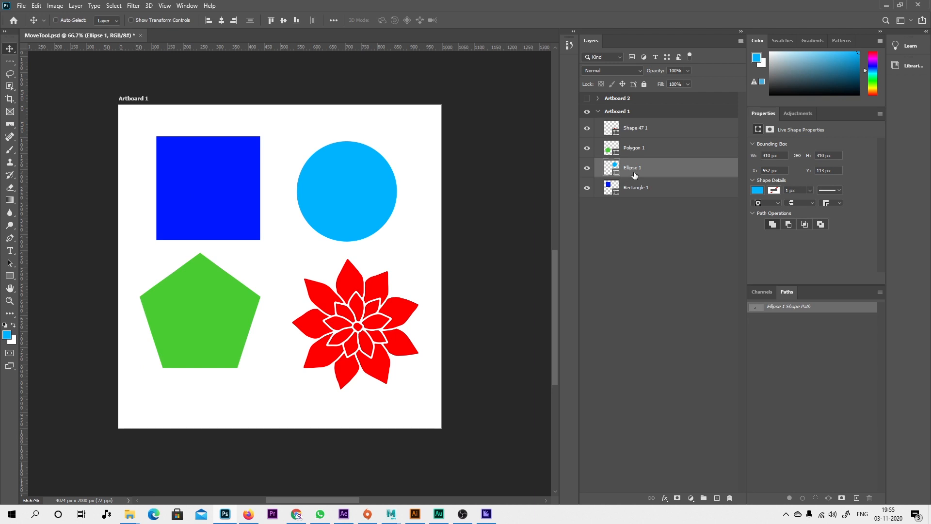
pyautogui.moveTo(380, 190); pyautogui.dragTo(223, 191)
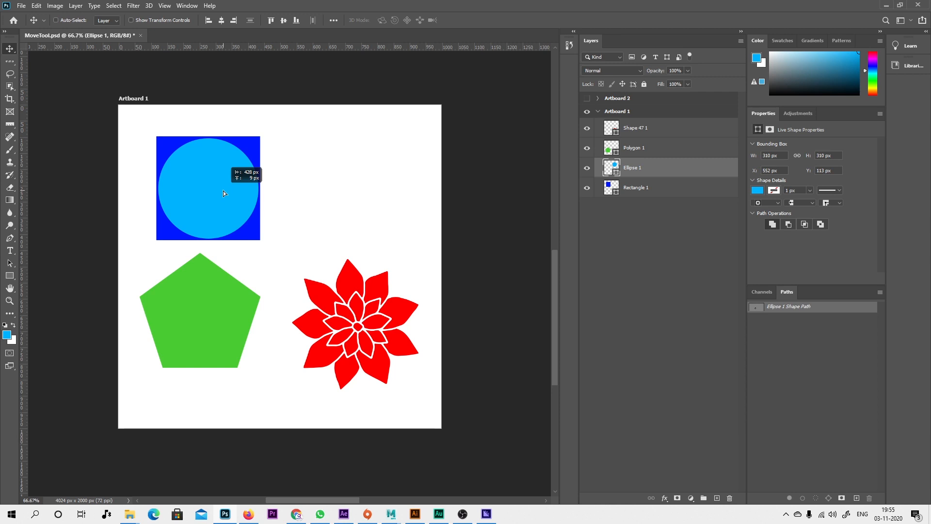
pyautogui.moveTo(223, 190); pyautogui.dragTo(360, 190)
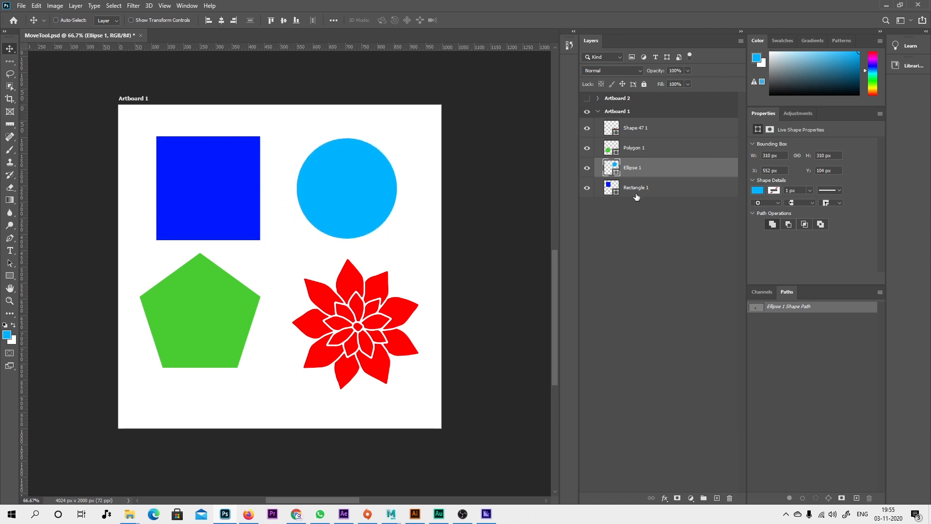
# Move the Polygon 1 layer down and the red flower on Shape 47 1 slightly down and left within Artboard 1.
pyautogui.click(634, 151)
pyautogui.moveTo(232, 314); pyautogui.dragTo(231, 351)
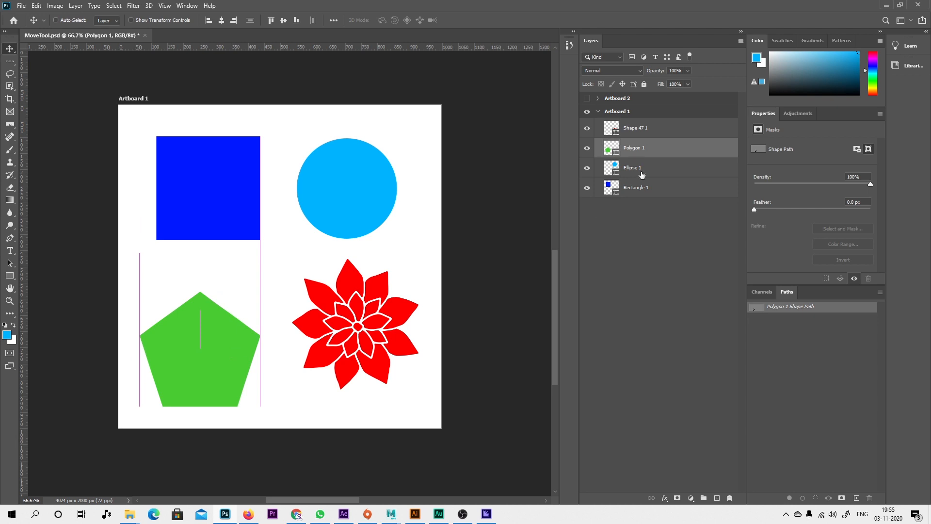
pyautogui.click(637, 132)
pyautogui.moveTo(366, 322)
pyautogui.mouseDown()
pyautogui.moveTo(354, 305)
pyautogui.moveTo(383, 324)
pyautogui.moveTo(208, 344)
pyautogui.moveTo(374, 201)
pyautogui.moveTo(226, 196)
pyautogui.moveTo(365, 331)
pyautogui.moveTo(360, 338)
pyautogui.mouseUp()
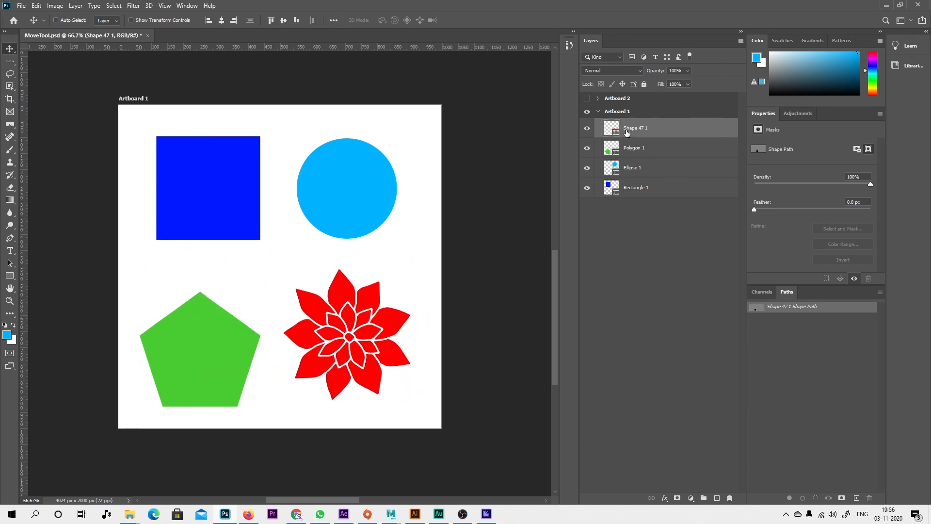
# Reorder Artboard 1's layers so that Polygon 1 sits at the end of the stack, beneath Rectangle 1.
pyautogui.click(641, 153)
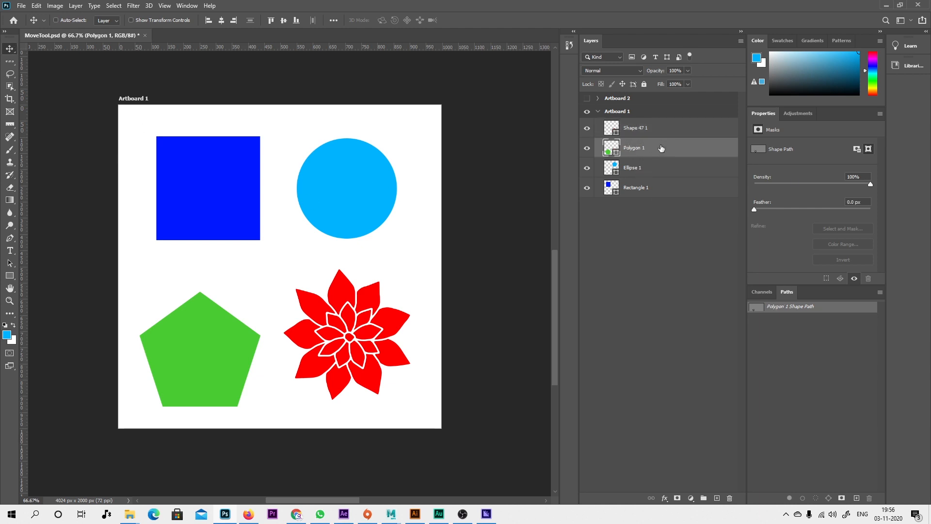
pyautogui.moveTo(659, 148)
pyautogui.mouseDown()
pyautogui.moveTo(658, 170)
pyautogui.moveTo(659, 148)
pyautogui.mouseUp()
pyautogui.moveTo(674, 151)
pyautogui.mouseDown()
pyautogui.moveTo(675, 199)
pyautogui.moveTo(674, 163)
pyautogui.mouseUp()
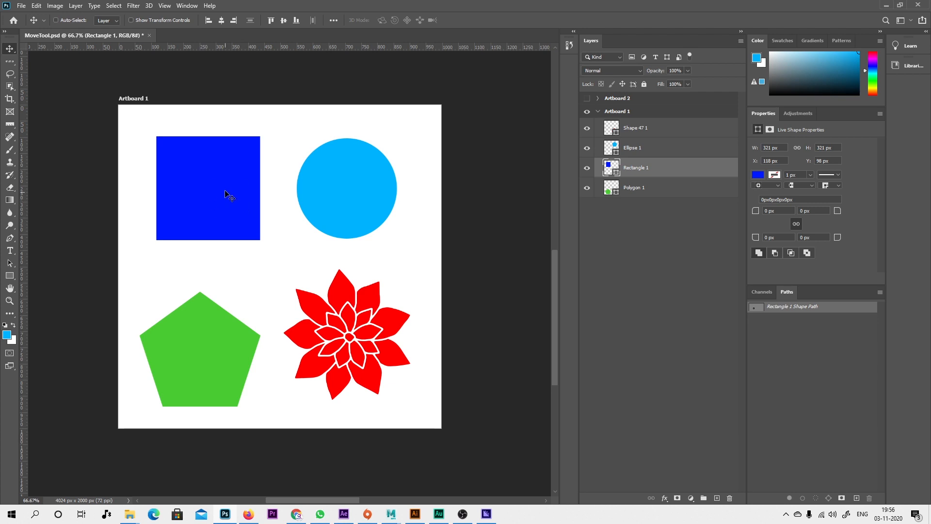
# Reposition Rectangle 1 to about X 92 px, Y 104 px, using the smart guides to align it with the pentagon and circle.
pyautogui.moveTo(217, 187); pyautogui.dragTo(210, 215)
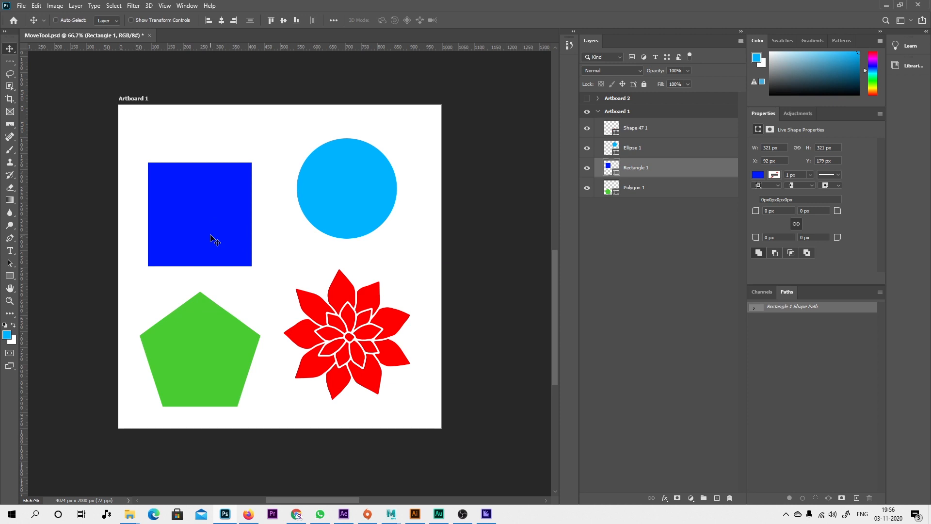
pyautogui.moveTo(197, 210)
pyautogui.mouseDown()
pyautogui.moveTo(200, 341)
pyautogui.moveTo(192, 186)
pyautogui.moveTo(218, 170)
pyautogui.moveTo(204, 197)
pyautogui.moveTo(212, 188)
pyautogui.moveTo(217, 220)
pyautogui.moveTo(193, 206)
pyautogui.moveTo(211, 189)
pyautogui.moveTo(216, 200)
pyautogui.moveTo(202, 202)
pyautogui.mouseUp()
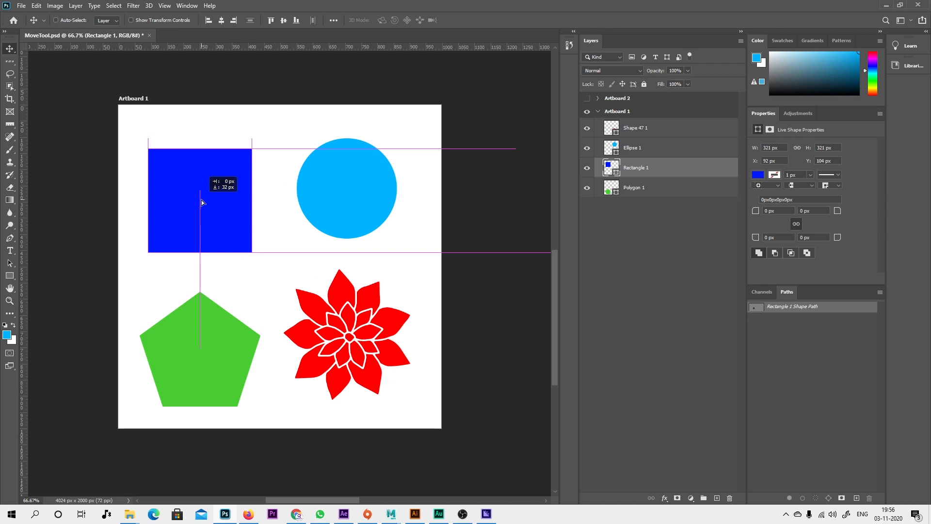
pyautogui.moveTo(203, 202)
pyautogui.mouseDown()
pyautogui.moveTo(203, 176)
pyautogui.moveTo(225, 178)
pyautogui.moveTo(202, 194)
pyautogui.mouseUp()
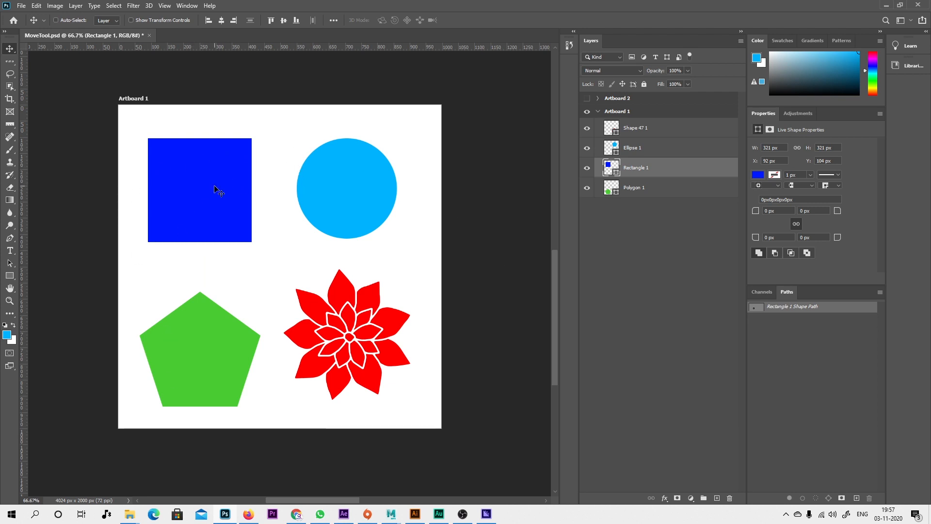
pyautogui.moveTo(213, 196)
pyautogui.mouseDown()
pyautogui.moveTo(200, 171)
pyautogui.moveTo(211, 192)
pyautogui.mouseUp()
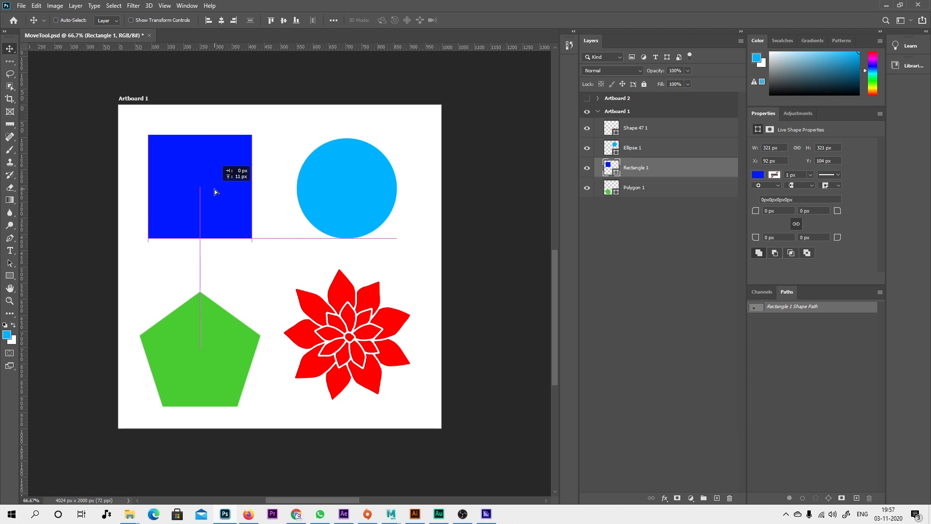
pyautogui.moveTo(216, 188); pyautogui.dragTo(225, 193)
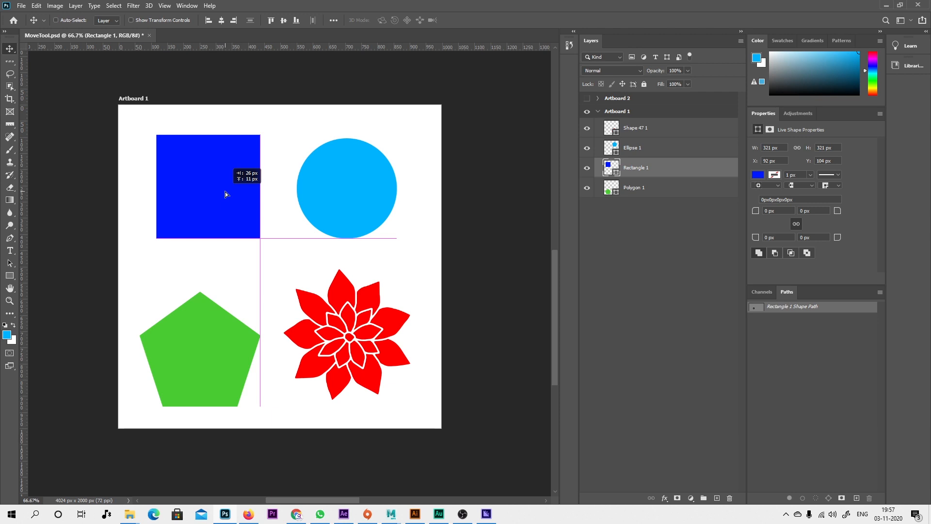
pyautogui.moveTo(225, 191)
pyautogui.mouseDown()
pyautogui.moveTo(205, 189)
pyautogui.moveTo(216, 189)
pyautogui.mouseUp()
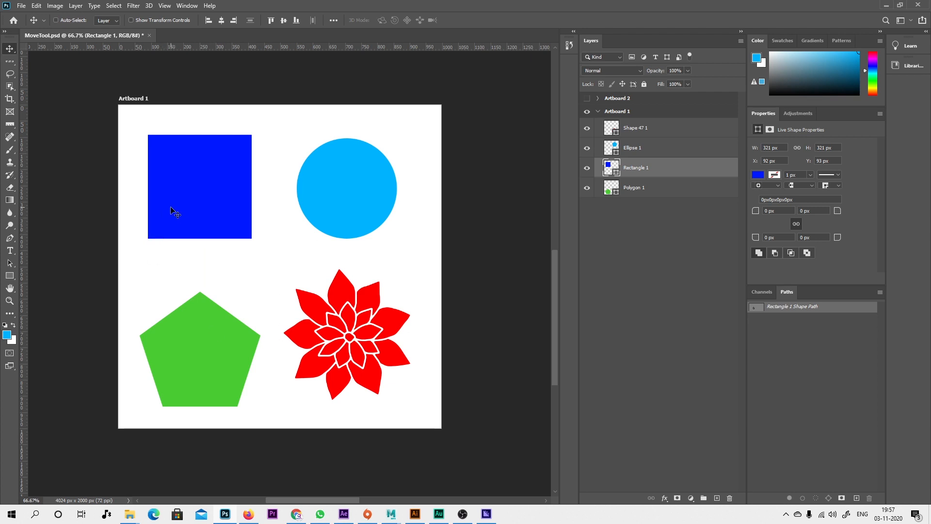
pyautogui.moveTo(179, 212)
pyautogui.mouseDown()
pyautogui.moveTo(194, 226)
pyautogui.moveTo(194, 213)
pyautogui.moveTo(166, 205)
pyautogui.moveTo(171, 211)
pyautogui.mouseUp()
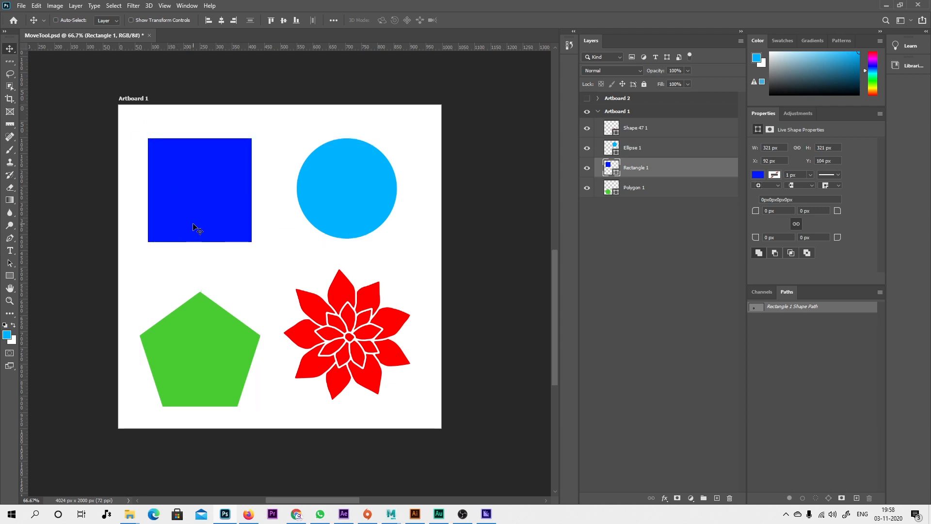
# Turn off Smart Guides and try moving the blue rectangle without alignment lines.
pyautogui.click(164, 6)
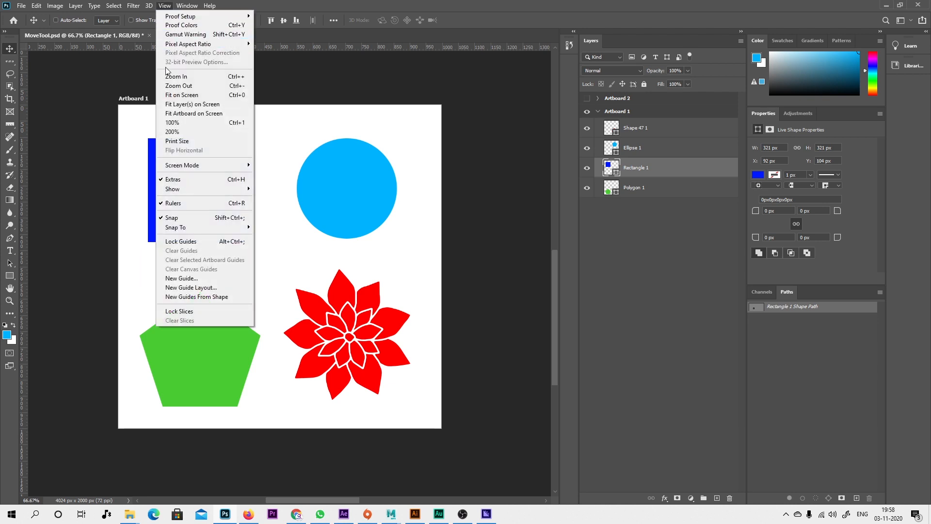
pyautogui.moveTo(199, 189)
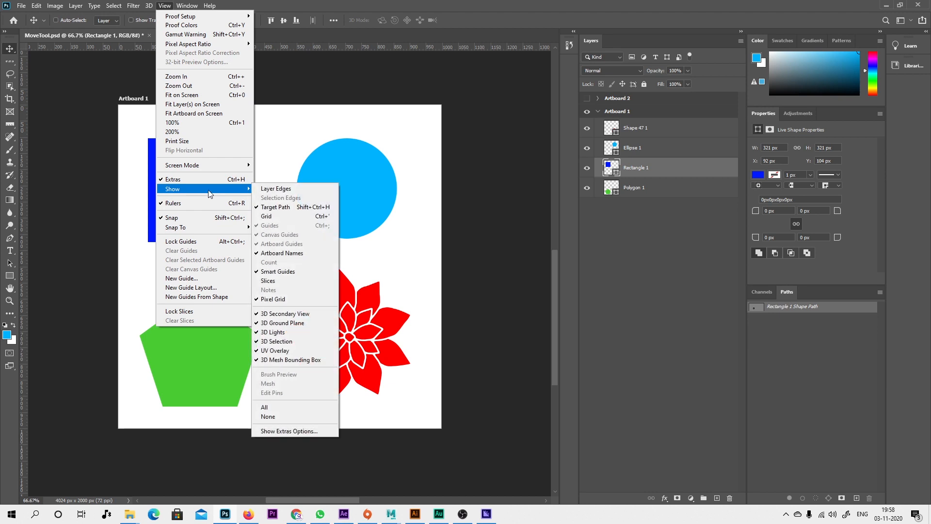
pyautogui.click(294, 275)
pyautogui.moveTo(208, 190)
pyautogui.mouseDown()
pyautogui.moveTo(204, 153)
pyautogui.moveTo(207, 222)
pyautogui.moveTo(253, 188)
pyautogui.moveTo(237, 200)
pyautogui.moveTo(247, 215)
pyautogui.moveTo(201, 204)
pyautogui.moveTo(220, 191)
pyautogui.moveTo(201, 202)
pyautogui.moveTo(204, 194)
pyautogui.mouseUp()
# Turn Smart Guides back on and move Rectangle 1 to about X 118 px, Y 116 px.
pyautogui.click(164, 6)
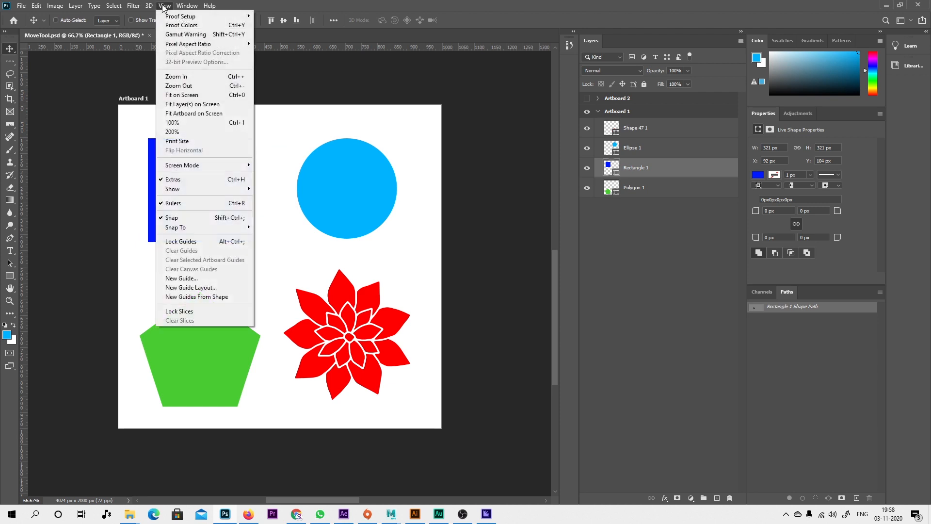
pyautogui.moveTo(233, 188)
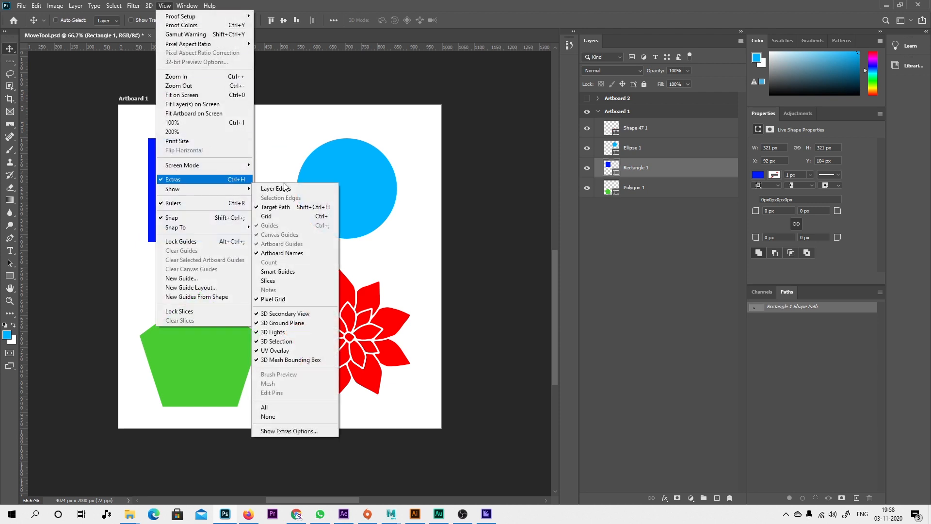
pyautogui.click(286, 273)
pyautogui.moveTo(237, 190); pyautogui.dragTo(205, 190)
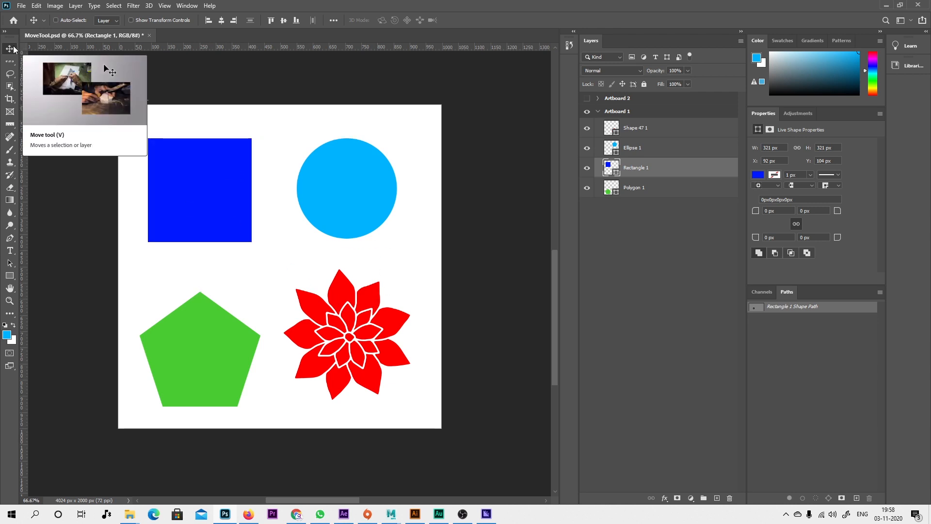
pyautogui.moveTo(200, 205)
pyautogui.mouseDown()
pyautogui.moveTo(254, 190)
pyautogui.moveTo(193, 217)
pyautogui.moveTo(205, 211)
pyautogui.mouseUp()
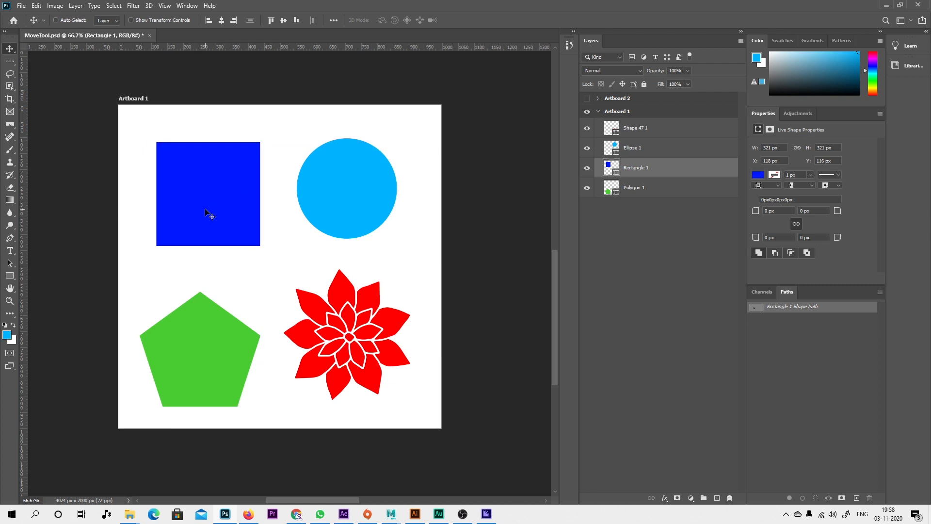
# Deselect all layers and try to move the blue rectangle with no layer selected.
pyautogui.click(636, 252)
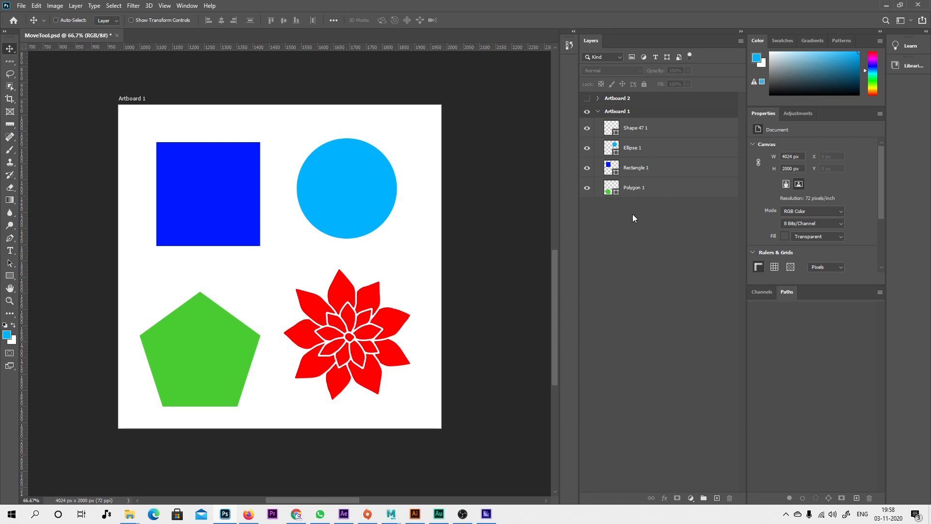
pyautogui.click(260, 238)
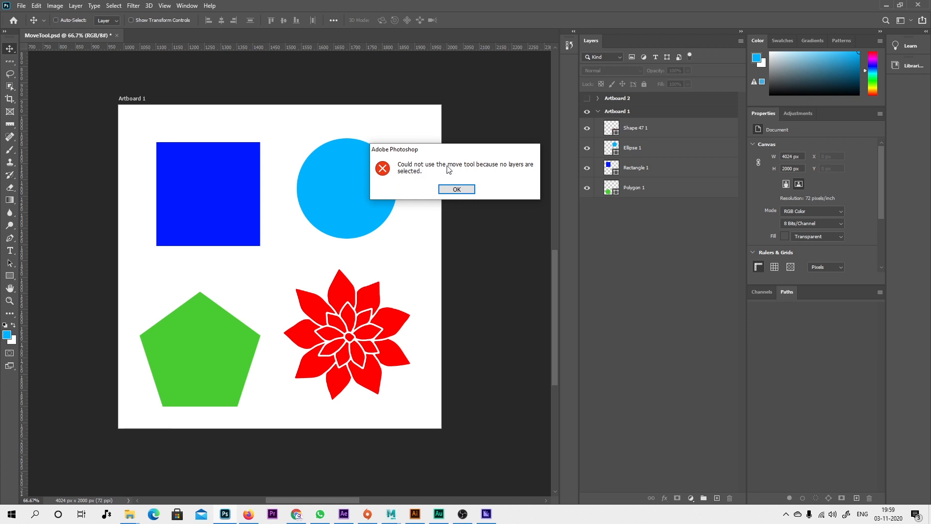
pyautogui.click(454, 190)
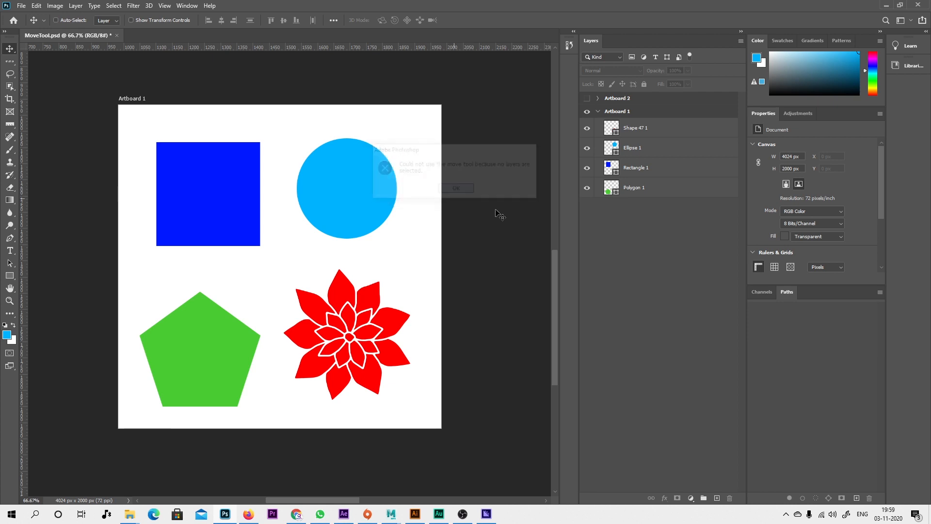
pyautogui.click(184, 222)
pyautogui.click(457, 190)
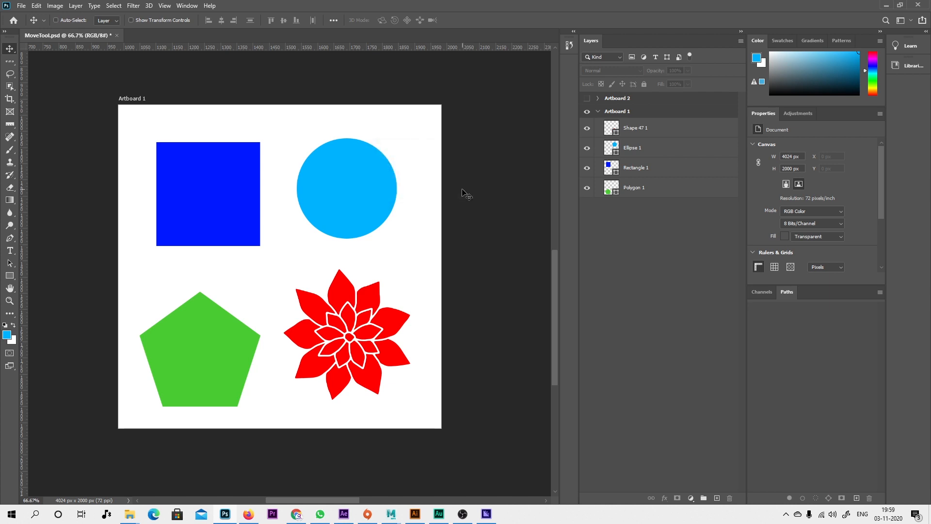
pyautogui.click(186, 181)
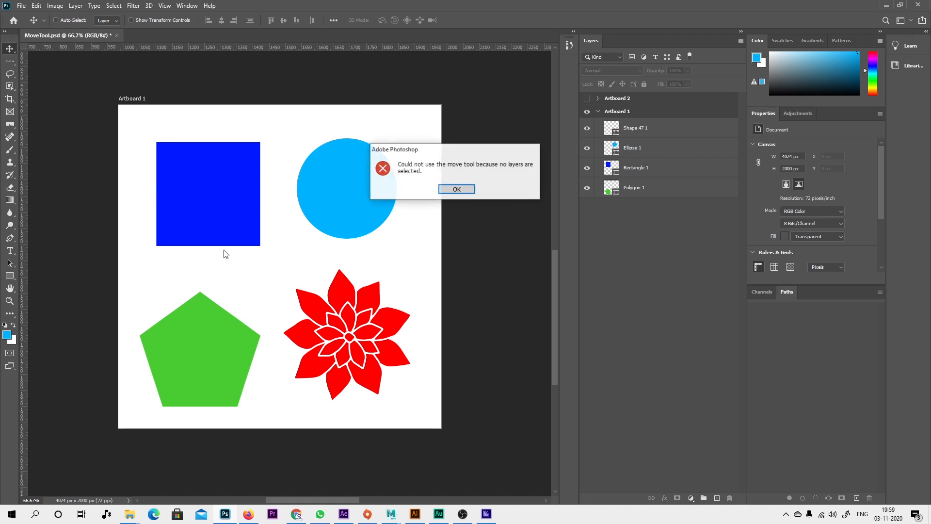
pyautogui.click(458, 190)
# Select Artboard 1 and the Shape 47 1 layer in turn, and clear the layer selection.
pyautogui.click(639, 115)
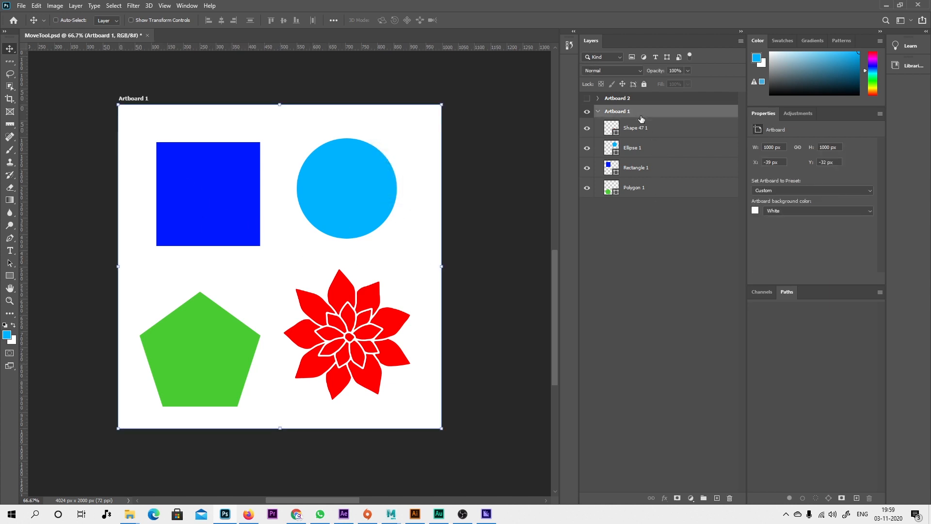
pyautogui.click(645, 130)
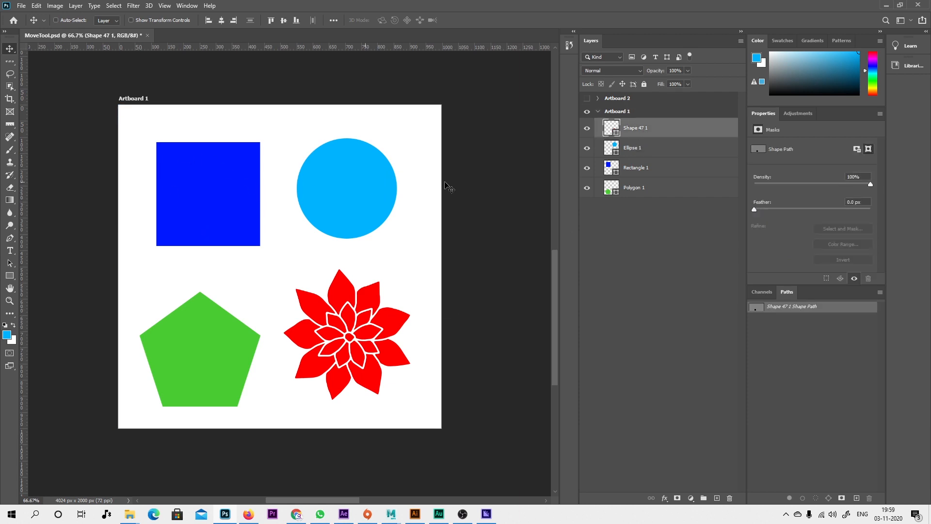
pyautogui.click(659, 249)
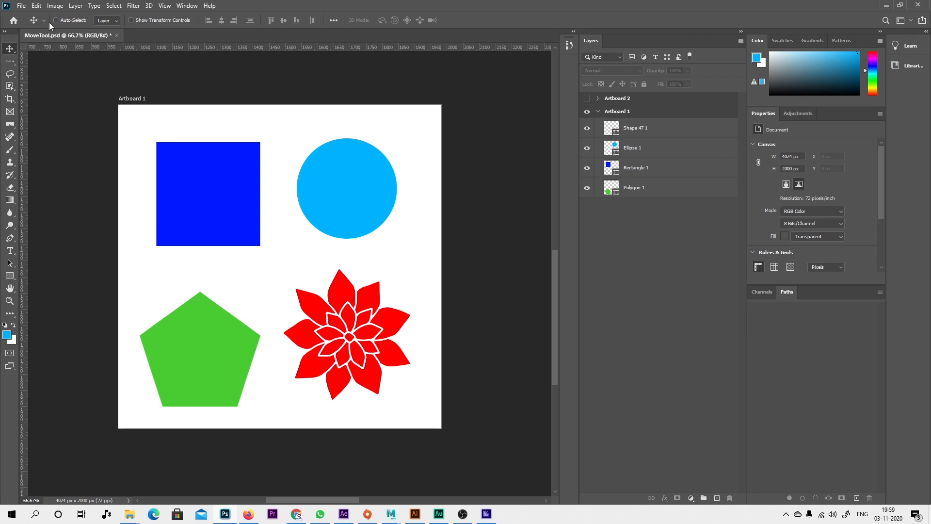
# Switch to the Lasso Tool and back to the Move Tool, enable Auto-Select, and leave no layer selected.
pyautogui.click(10, 74)
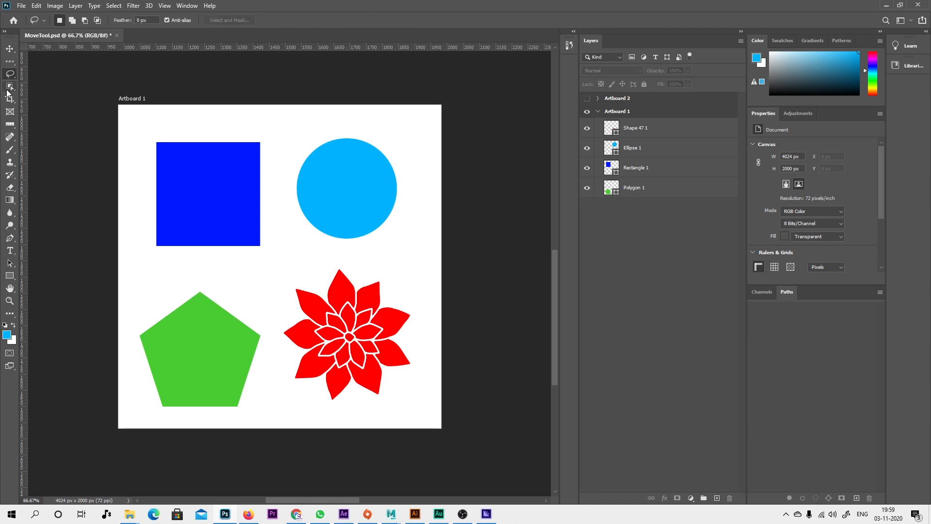
pyautogui.press('v')
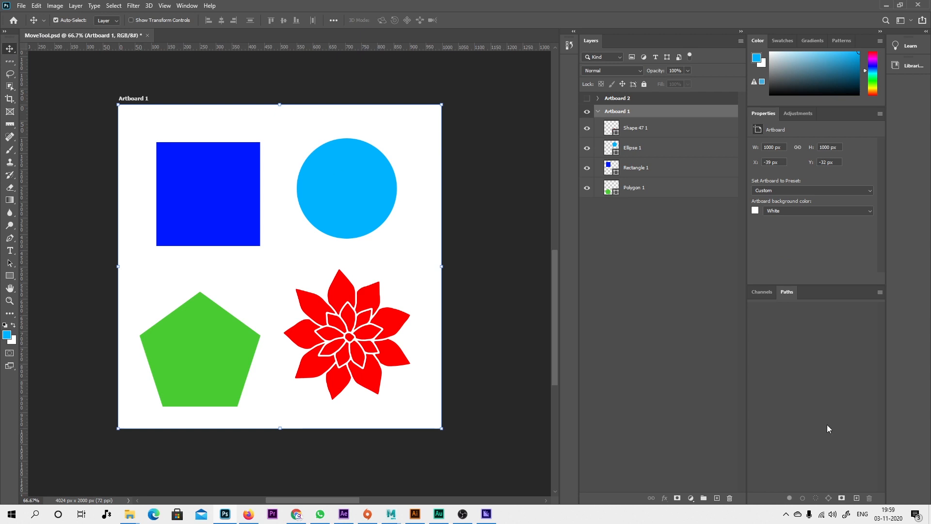
pyautogui.click(647, 305)
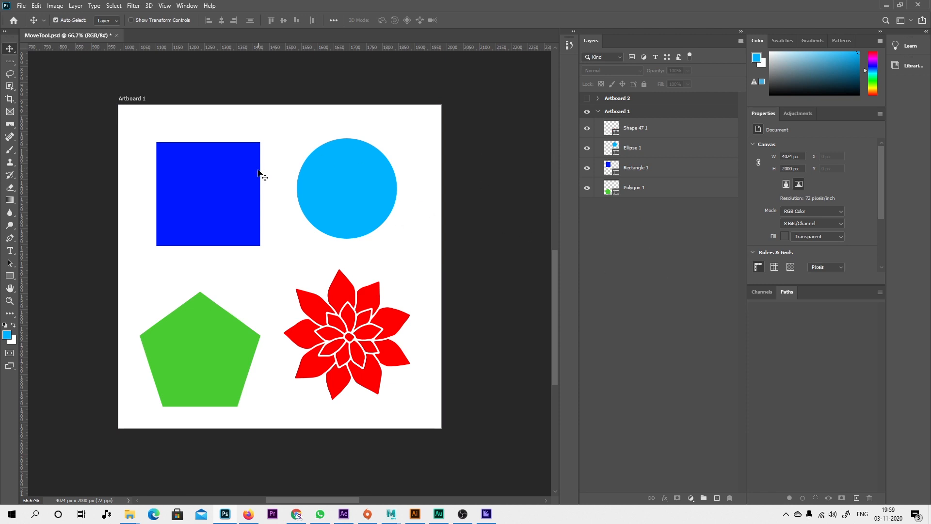
# Using Auto-Select, move the blue rectangle and circle slightly up and left, the pentagon up, and the flower slightly down and right.
pyautogui.click(206, 190)
pyautogui.moveTo(205, 187)
pyautogui.mouseDown()
pyautogui.moveTo(254, 211)
pyautogui.moveTo(209, 178)
pyautogui.moveTo(197, 182)
pyautogui.mouseUp()
pyautogui.moveTo(359, 191); pyautogui.dragTo(342, 184)
pyautogui.moveTo(198, 354)
pyautogui.mouseDown()
pyautogui.moveTo(205, 324)
pyautogui.moveTo(198, 347)
pyautogui.mouseUp()
pyautogui.moveTo(339, 315); pyautogui.dragTo(343, 322)
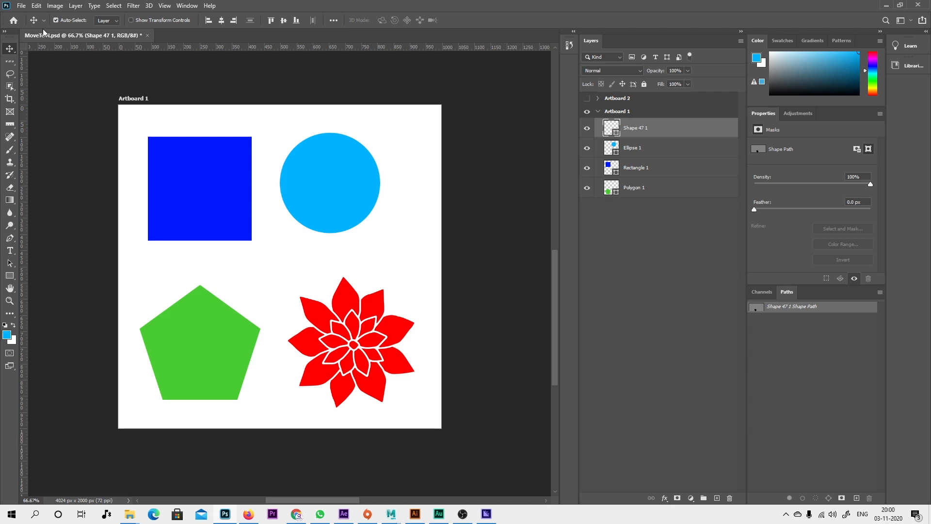
# Toggle the Move Tool's Auto-Select option and clear the layer selection.
pyautogui.click(57, 20)
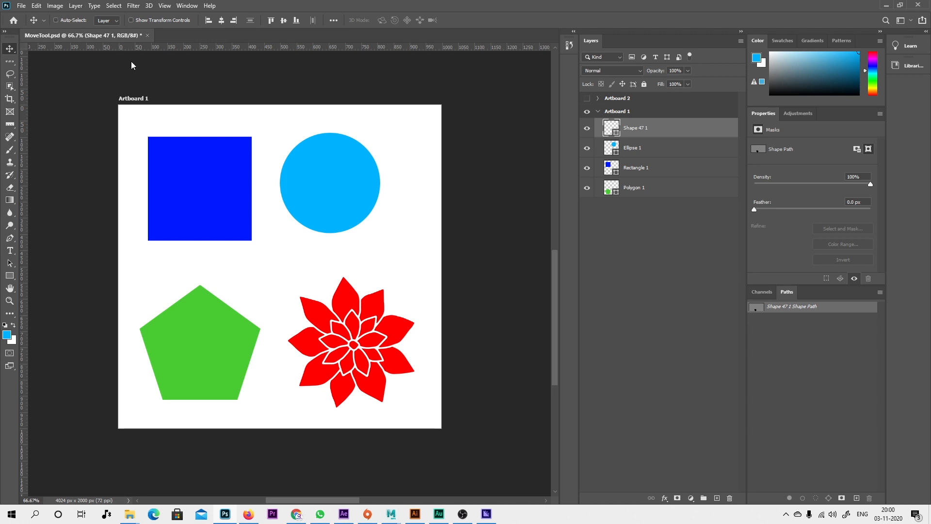
pyautogui.click(665, 340)
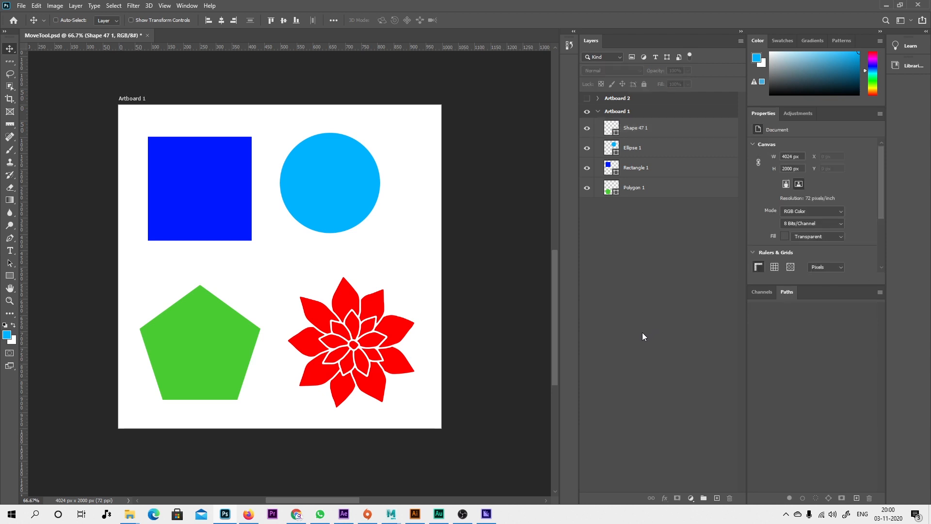
# Try to move the artboard shapes with Auto-Select off and no layer selected, and dismiss each message.
pyautogui.click(234, 223)
pyautogui.click(460, 192)
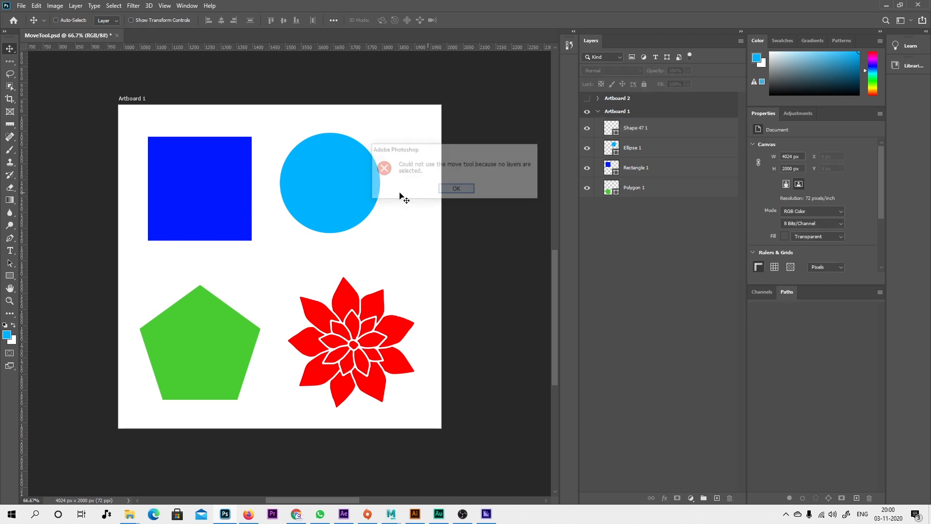
pyautogui.click(392, 237)
pyautogui.click(456, 189)
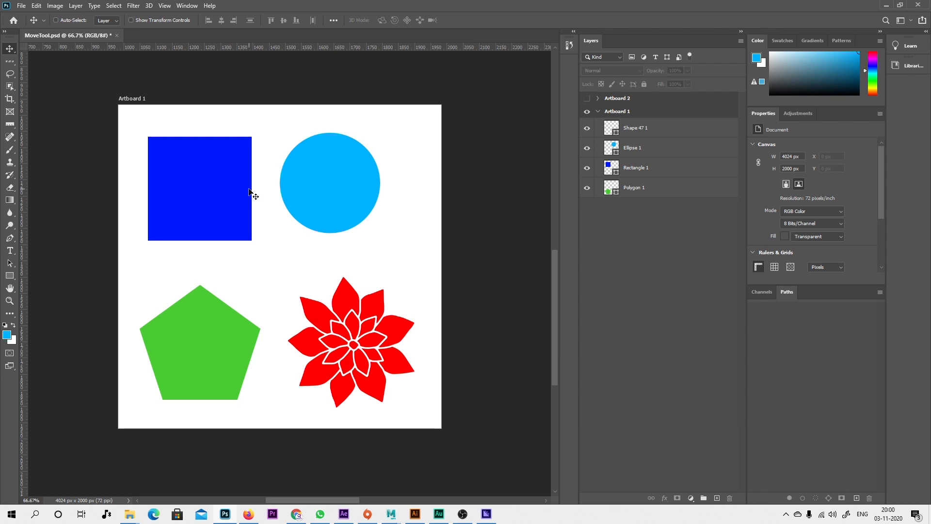
# Using temporary Auto-Select, move the rectangle left, the circle down and right, the pentagon up, and the flower up and left.
pyautogui.press('ctrl')
pyautogui.click(69, 22)
pyautogui.press('ctrl')
pyautogui.moveTo(194, 179)
pyautogui.mouseDown()
pyautogui.moveTo(211, 182)
pyautogui.moveTo(180, 181)
pyautogui.moveTo(203, 188)
pyautogui.moveTo(189, 181)
pyautogui.mouseUp()
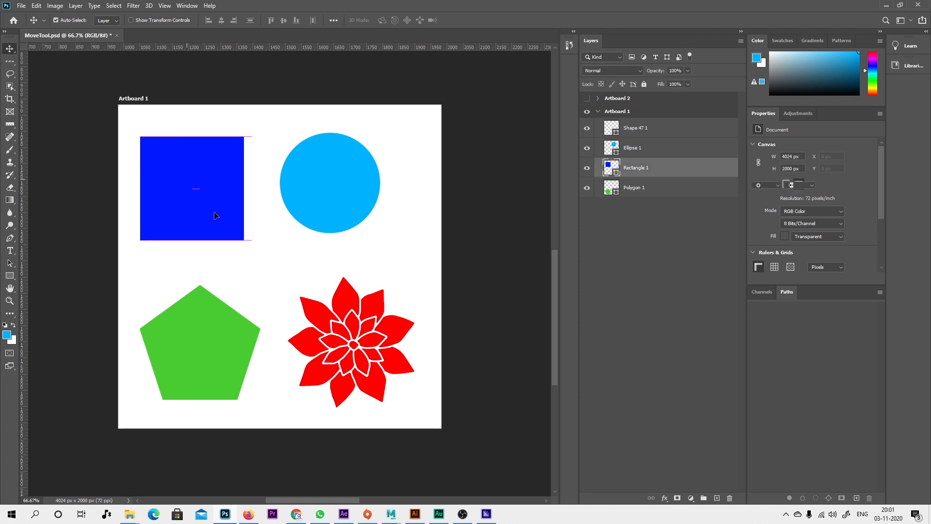
pyautogui.moveTo(326, 178); pyautogui.dragTo(340, 195)
pyautogui.moveTo(205, 299); pyautogui.dragTo(198, 304)
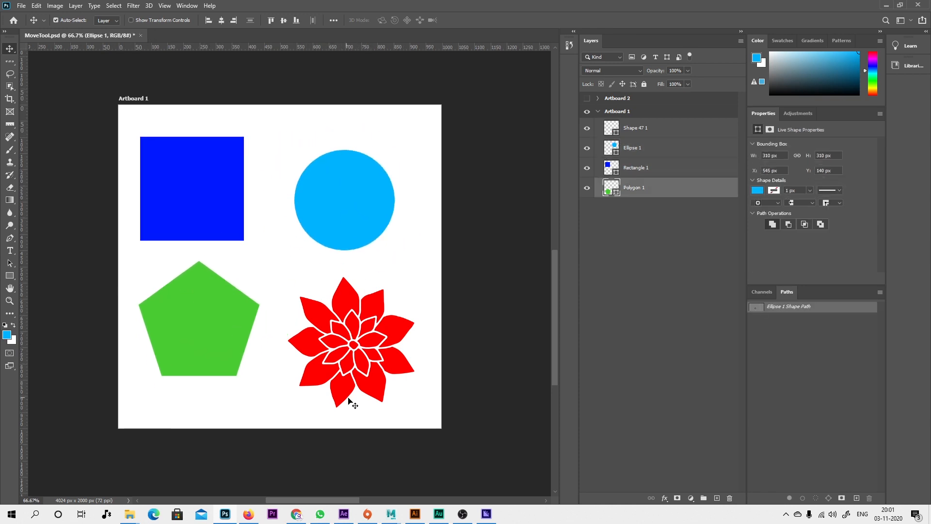
pyautogui.moveTo(353, 350)
pyautogui.mouseDown()
pyautogui.moveTo(354, 315)
pyautogui.moveTo(337, 350)
pyautogui.moveTo(342, 341)
pyautogui.mouseUp()
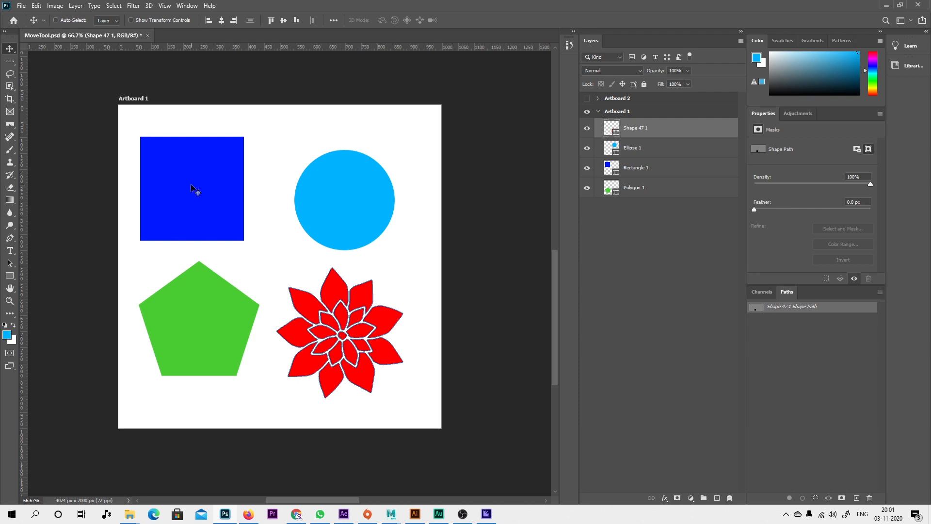
# Move the selected flower slightly down with Auto-Select off, and with temporary Auto-Select move the rectangle right, the circle up, and the pentagon down.
pyautogui.moveTo(207, 187); pyautogui.dragTo(190, 195)
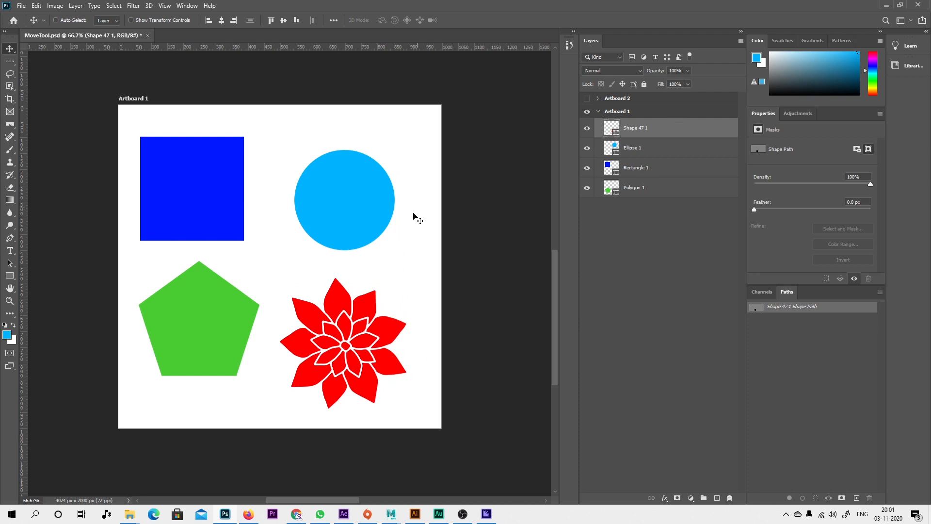
pyautogui.moveTo(210, 177)
pyautogui.mouseDown()
pyautogui.moveTo(206, 145)
pyautogui.moveTo(185, 162)
pyautogui.moveTo(208, 194)
pyautogui.moveTo(216, 176)
pyautogui.moveTo(203, 179)
pyautogui.moveTo(205, 192)
pyautogui.mouseUp()
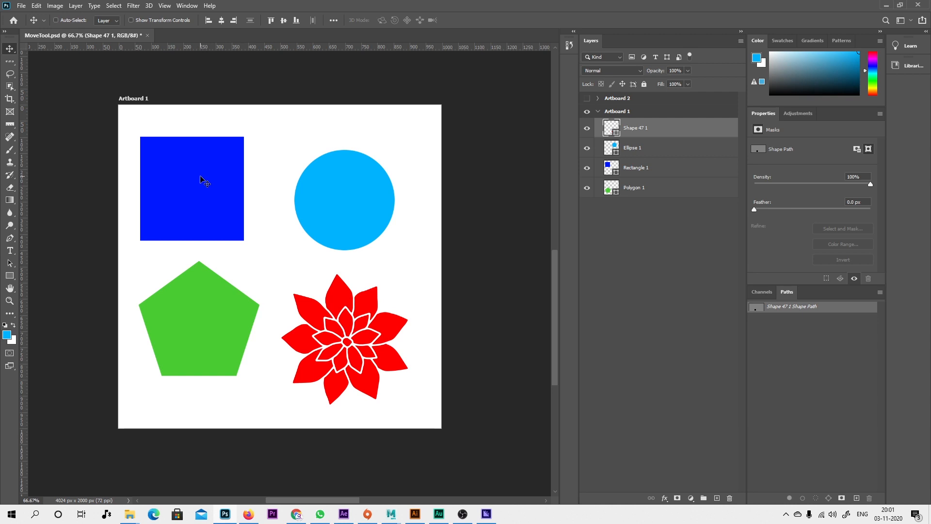
pyautogui.moveTo(200, 177); pyautogui.dragTo(208, 188)
pyautogui.moveTo(327, 198)
pyautogui.mouseDown()
pyautogui.moveTo(335, 165)
pyautogui.moveTo(328, 189)
pyautogui.mouseUp()
pyautogui.moveTo(225, 287); pyautogui.dragTo(225, 305)
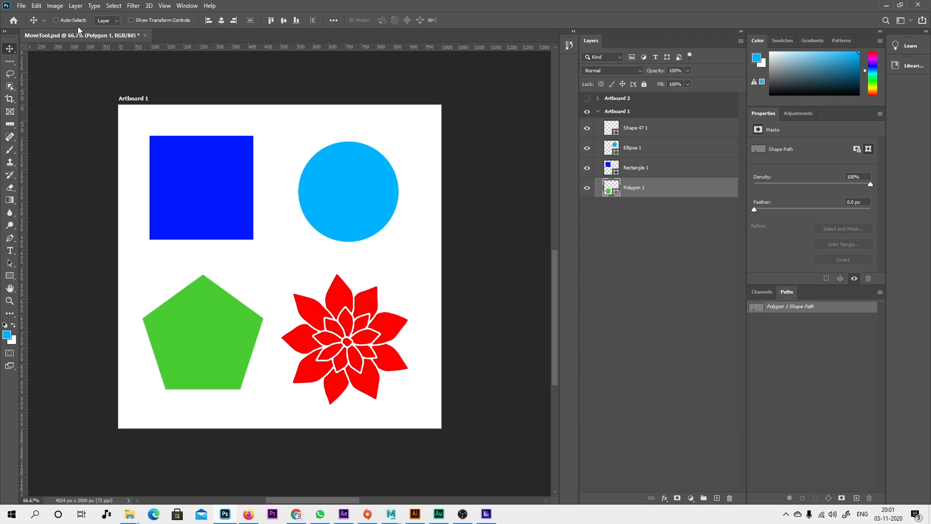
# Check the Auto-Select target choices, and group the Shape 47 1 and Ellipse 1 layers as Group 1.
pyautogui.click(109, 21)
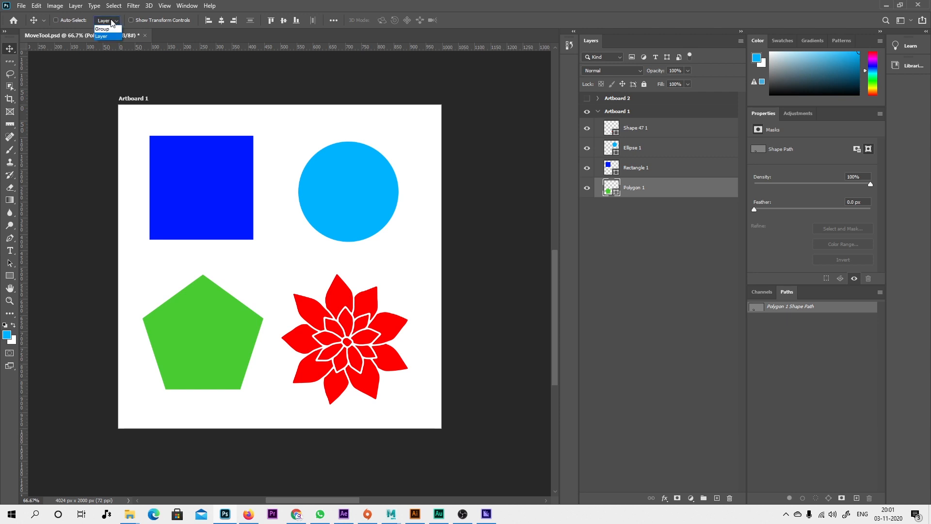
pyautogui.click(256, 2)
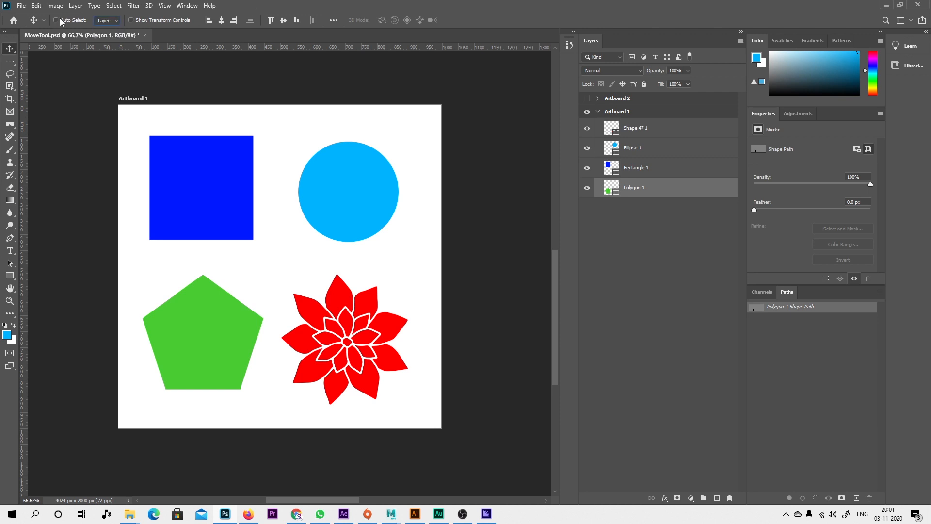
pyautogui.click(646, 135)
pyautogui.keyDown('shift'); pyautogui.click(650, 157); pyautogui.keyUp('shift')
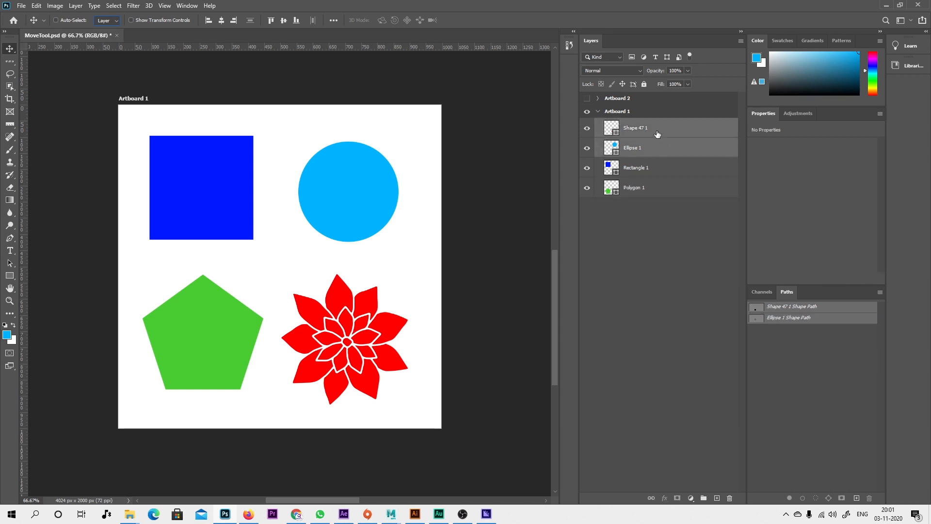
pyautogui.rightClick(665, 153)
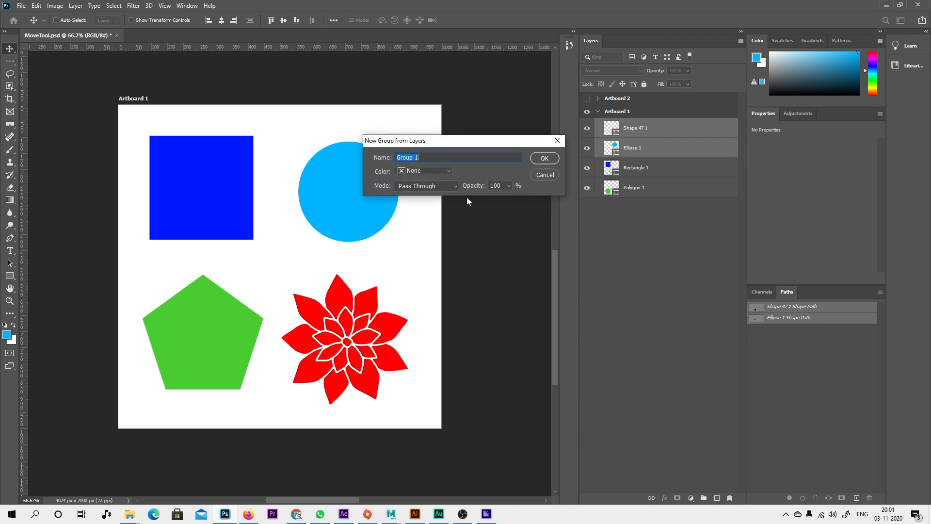
pyautogui.click(535, 163)
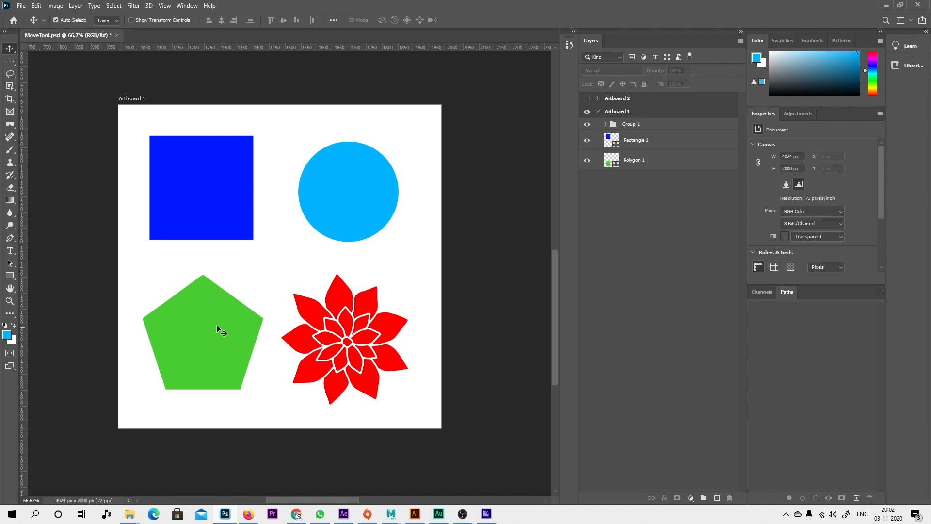
# With Auto-Select enabled for Layer, move the rectangle left, select the pentagon, and separately move the grouped circle up and flower up and right.
pyautogui.moveTo(190, 170)
pyautogui.mouseDown()
pyautogui.moveTo(226, 173)
pyautogui.moveTo(199, 164)
pyautogui.moveTo(178, 175)
pyautogui.mouseUp()
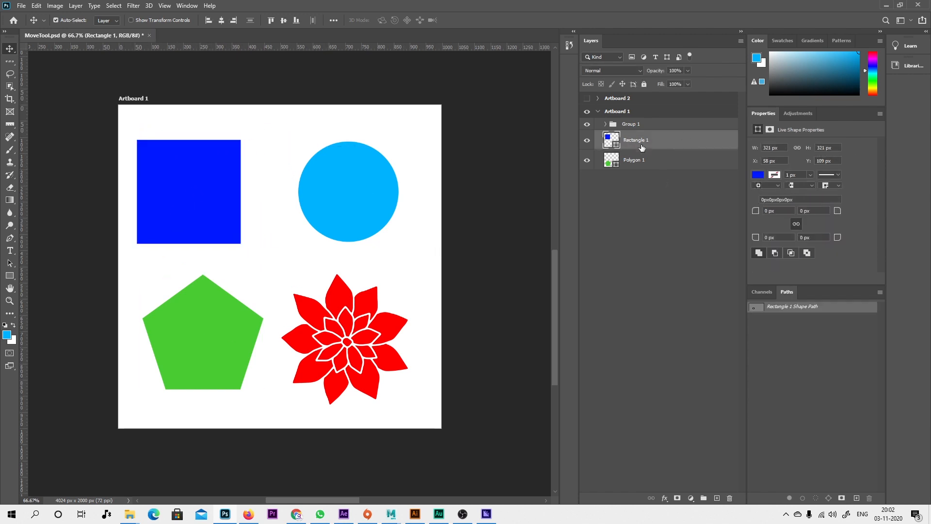
pyautogui.moveTo(187, 349); pyautogui.dragTo(185, 348)
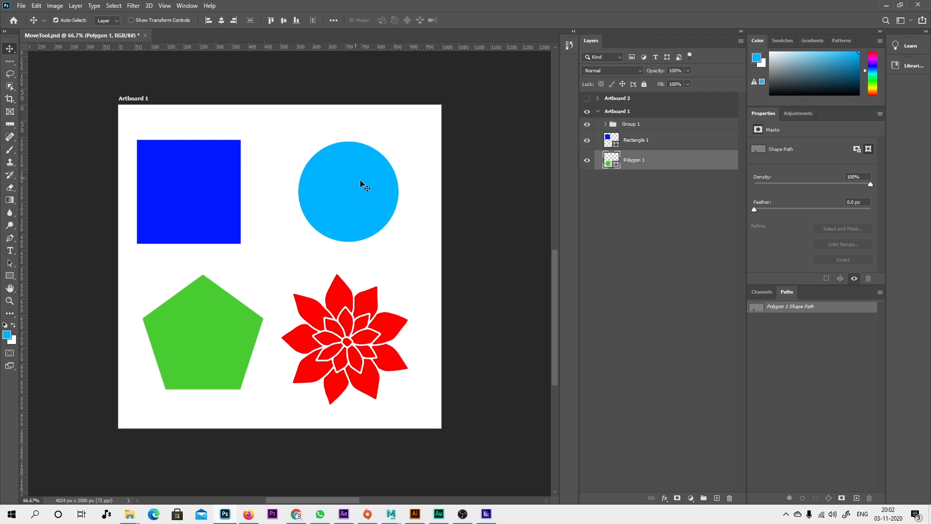
pyautogui.click(626, 126)
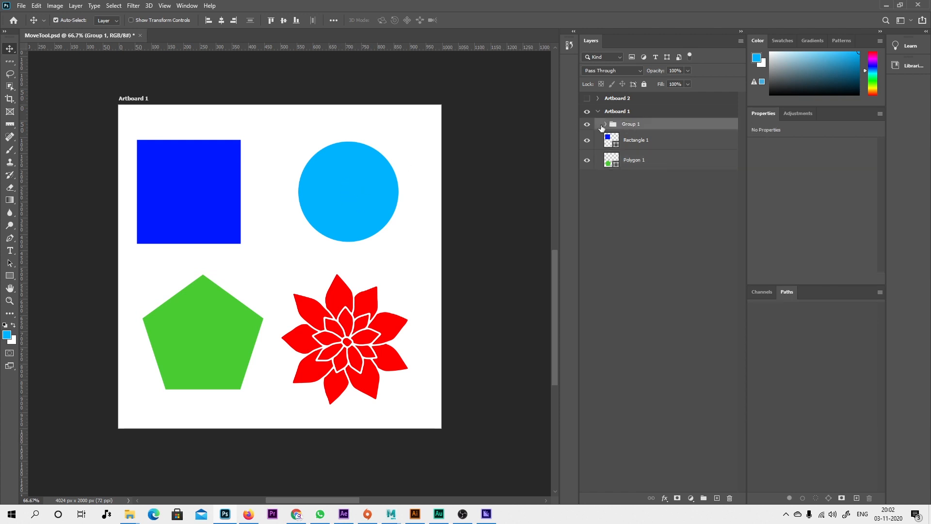
pyautogui.click(605, 124)
pyautogui.moveTo(334, 215)
pyautogui.mouseDown()
pyautogui.moveTo(379, 190)
pyautogui.moveTo(334, 197)
pyautogui.moveTo(341, 200)
pyautogui.mouseUp()
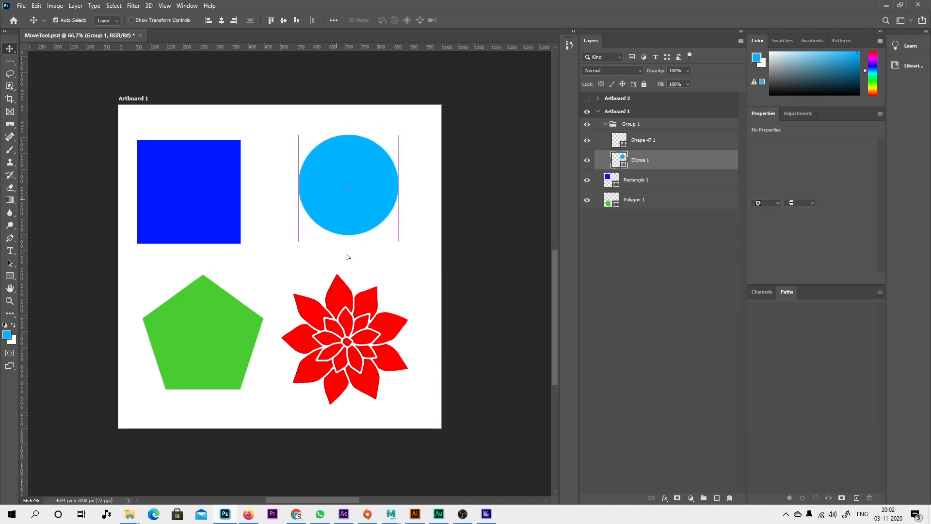
pyautogui.moveTo(340, 320); pyautogui.dragTo(346, 296)
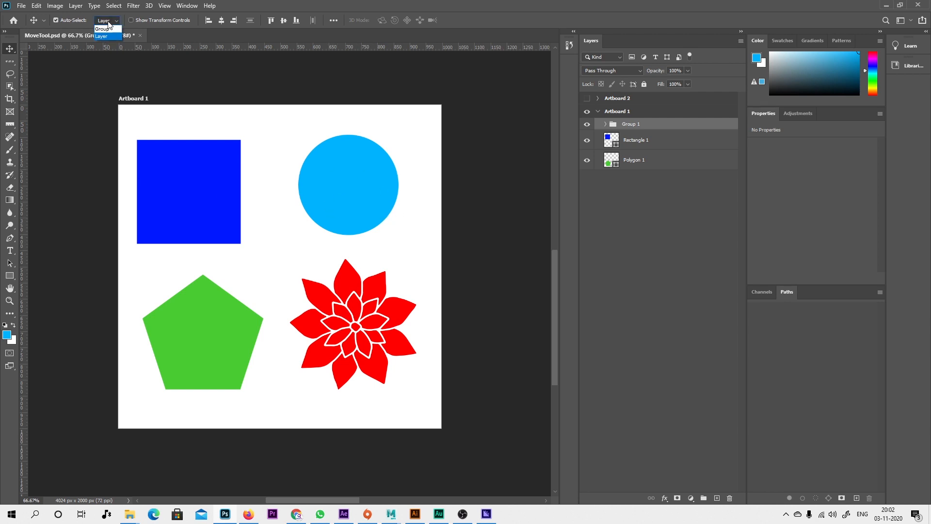
# Set Auto-Select to Group, and move the rectangle slightly right, the pentagon slightly left, and Group 1 left and down.
pyautogui.click(107, 28)
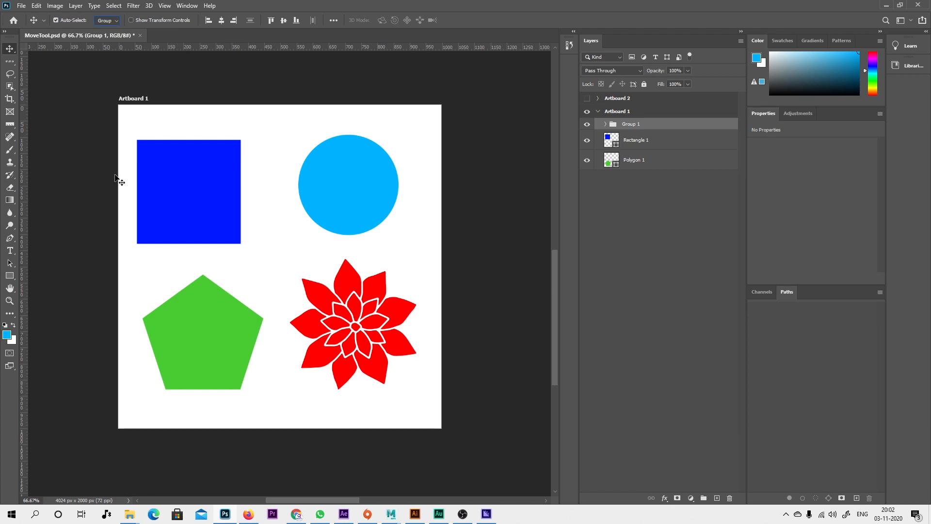
pyautogui.moveTo(179, 195); pyautogui.dragTo(187, 199)
pyautogui.moveTo(230, 333)
pyautogui.mouseDown()
pyautogui.moveTo(222, 325)
pyautogui.moveTo(224, 334)
pyautogui.mouseUp()
pyautogui.moveTo(349, 193); pyautogui.dragTo(331, 190)
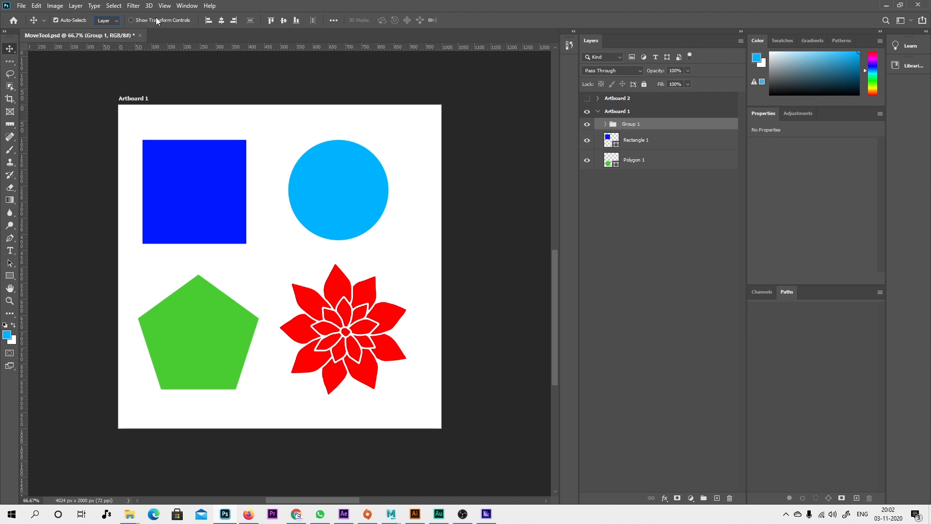
# Select the Rectangle 1 layer, enable Show Transform Controls, and move the rectangle to X 101 px, Y 104 px.
pyautogui.click(631, 142)
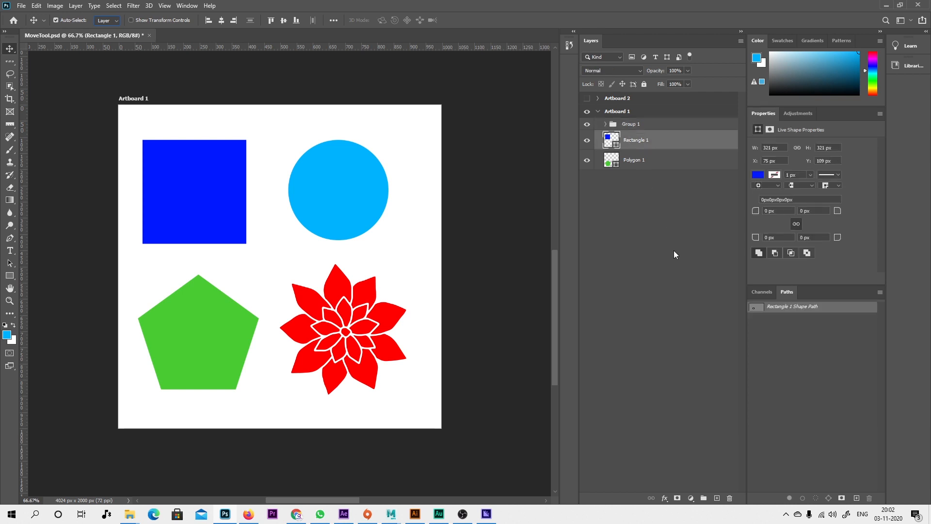
pyautogui.click(131, 21)
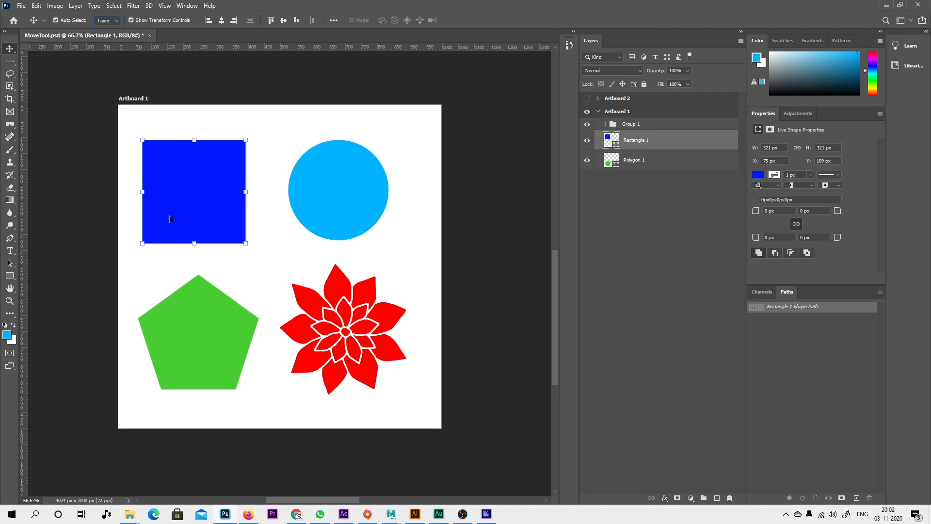
pyautogui.moveTo(188, 213)
pyautogui.mouseDown()
pyautogui.moveTo(184, 201)
pyautogui.moveTo(201, 221)
pyautogui.moveTo(189, 207)
pyautogui.moveTo(202, 209)
pyautogui.mouseUp()
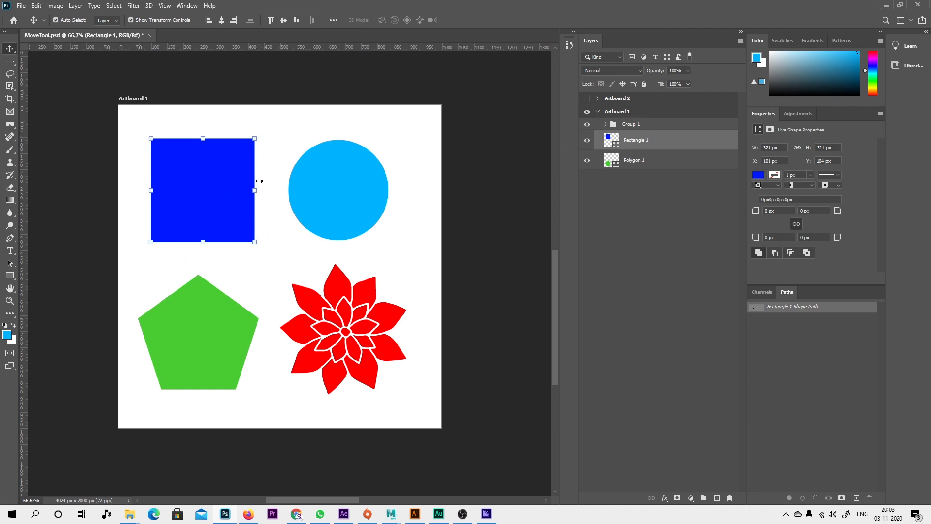
# Scale the blue rectangle proportionally to about 106.31% using its transform handles and commit the transform.
pyautogui.click(254, 241)
pyautogui.moveTo(273, 259)
pyautogui.mouseDown()
pyautogui.moveTo(284, 267)
pyautogui.moveTo(267, 249)
pyautogui.mouseUp()
pyautogui.moveTo(272, 129)
pyautogui.mouseDown()
pyautogui.moveTo(283, 150)
pyautogui.moveTo(263, 121)
pyautogui.moveTo(268, 138)
pyautogui.mouseUp()
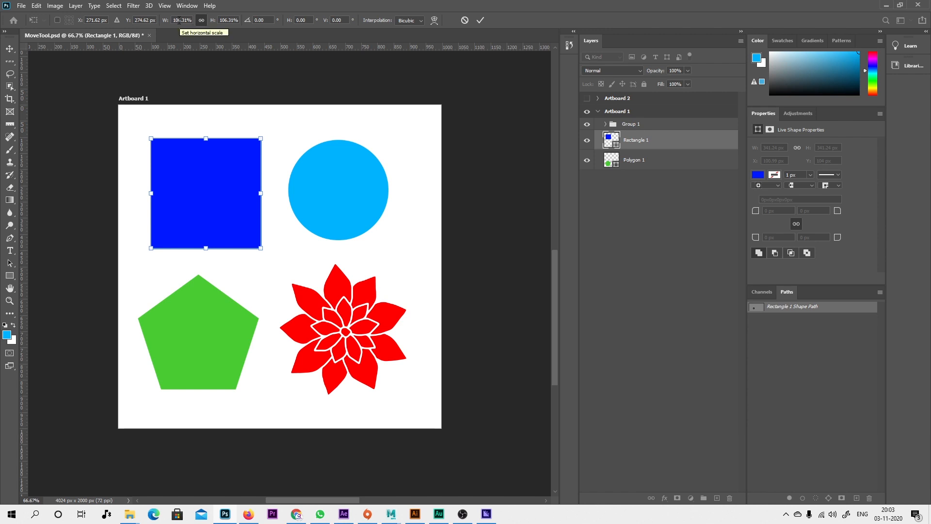
pyautogui.click(480, 22)
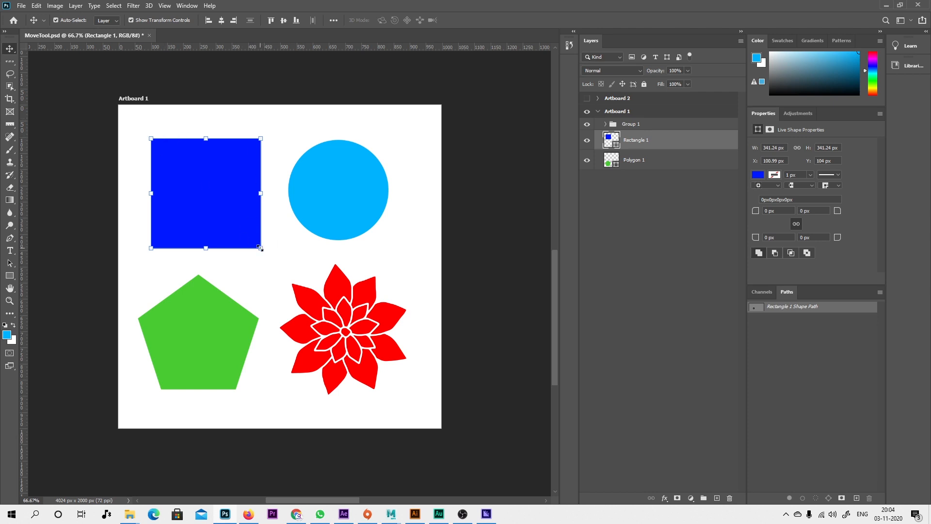
# Free Transform the blue rectangle, moving it up and left, scaling it to about 115.82%, rotating it about 10.12°, and commit.
pyautogui.hotkey('ctrl', 't')
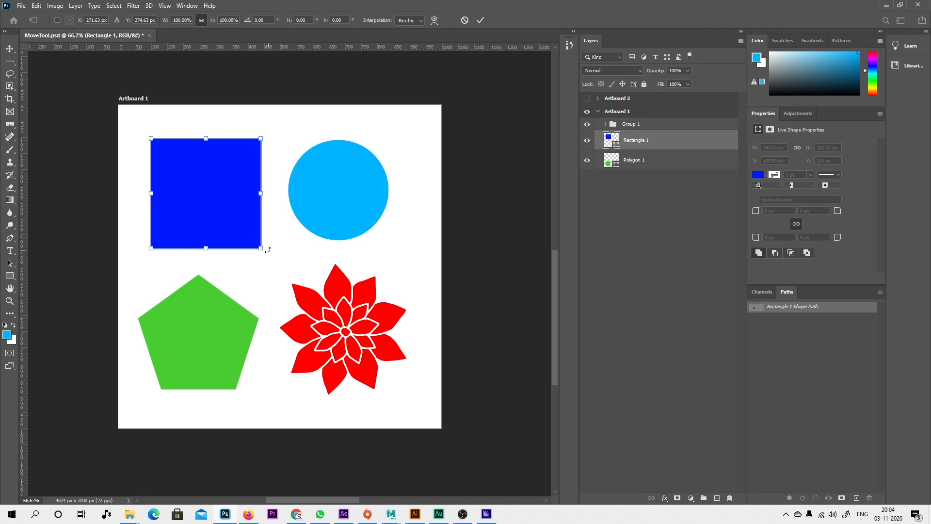
pyautogui.moveTo(264, 250)
pyautogui.mouseDown()
pyautogui.moveTo(277, 268)
pyautogui.moveTo(272, 258)
pyautogui.mouseUp()
pyautogui.moveTo(245, 225); pyautogui.dragTo(234, 218)
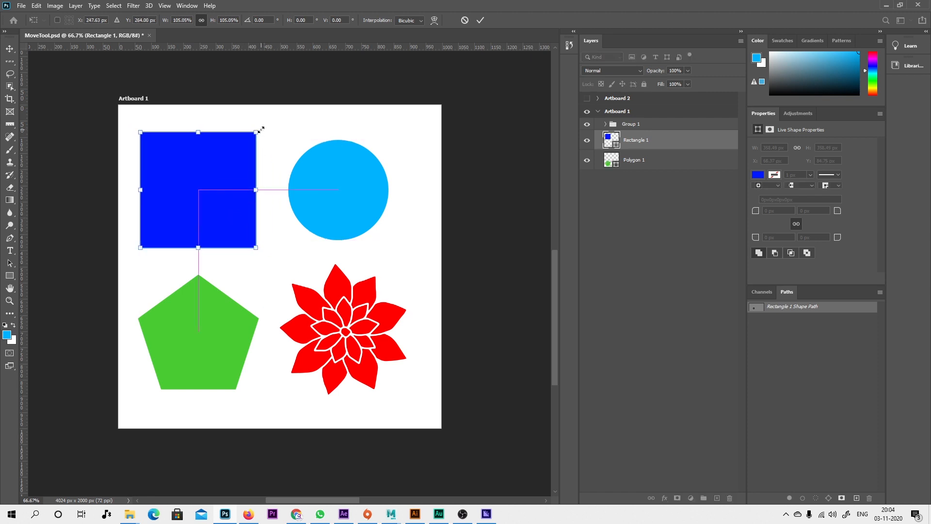
pyautogui.moveTo(262, 131)
pyautogui.mouseDown()
pyautogui.moveTo(274, 149)
pyautogui.moveTo(273, 128)
pyautogui.mouseUp()
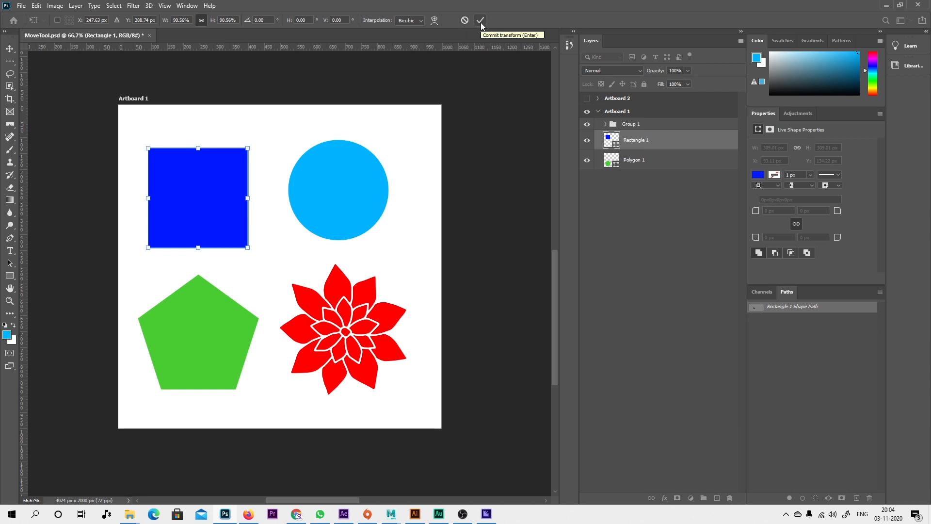
pyautogui.moveTo(248, 248); pyautogui.dragTo(274, 279)
pyautogui.moveTo(244, 220); pyautogui.dragTo(230, 197)
pyautogui.moveTo(280, 268); pyautogui.dragTo(270, 287)
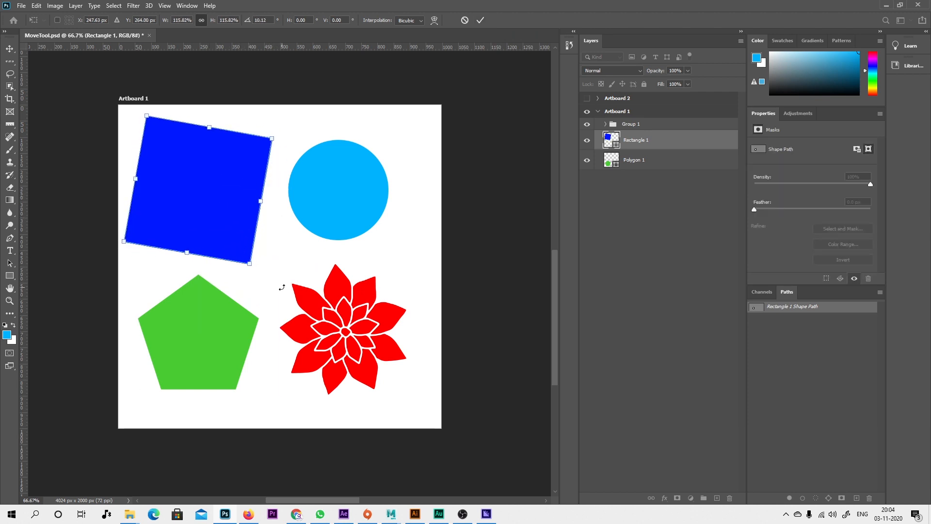
pyautogui.click(480, 20)
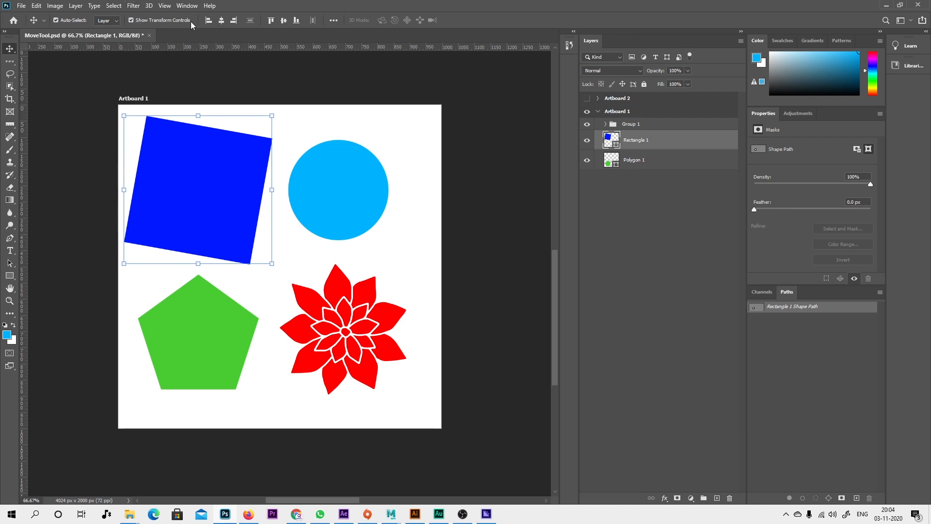
# Select the circle, pentagon, flower, circle and rectangle in turn to inspect the transform controls around each.
pyautogui.click(357, 194)
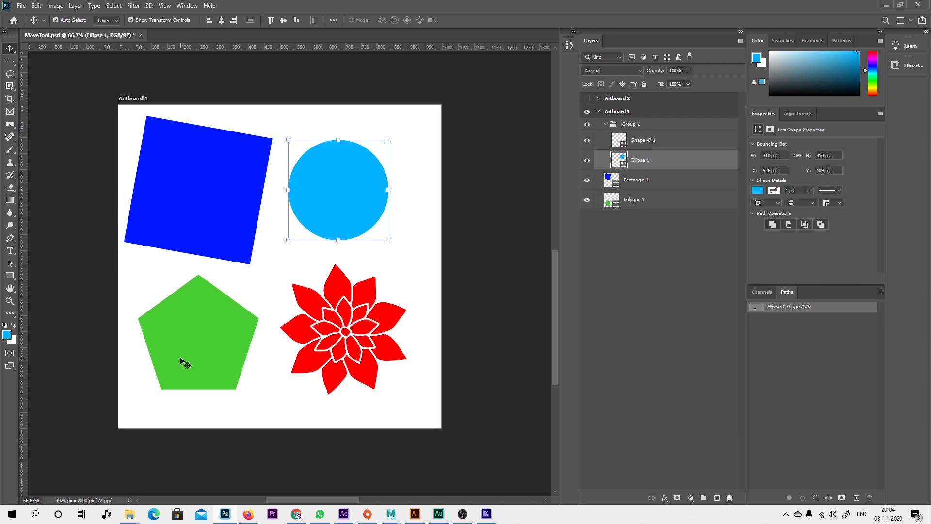
pyautogui.click(183, 363)
pyautogui.click(339, 301)
pyautogui.click(353, 199)
pyautogui.click(211, 193)
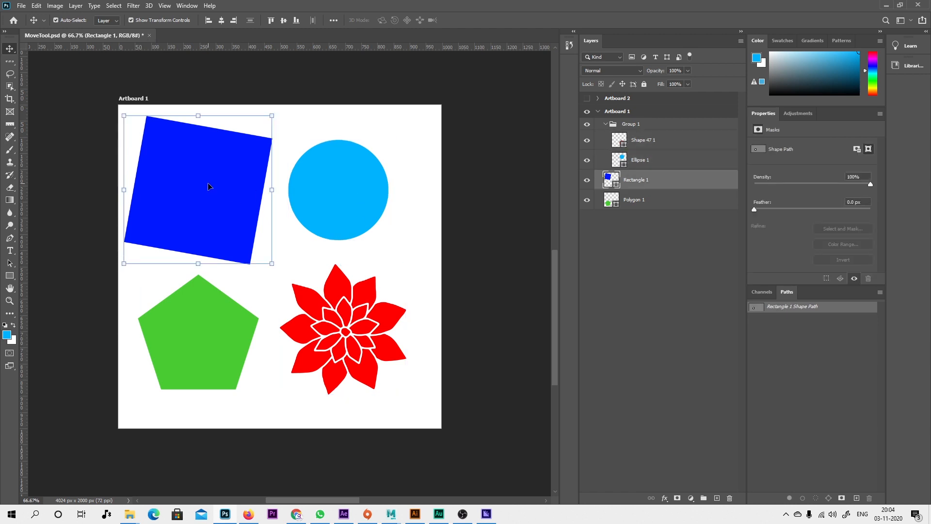
# Undo the rectangle's last Free Transform and turn off Show Transform Controls.
pyautogui.hotkey('ctrl', 'z')
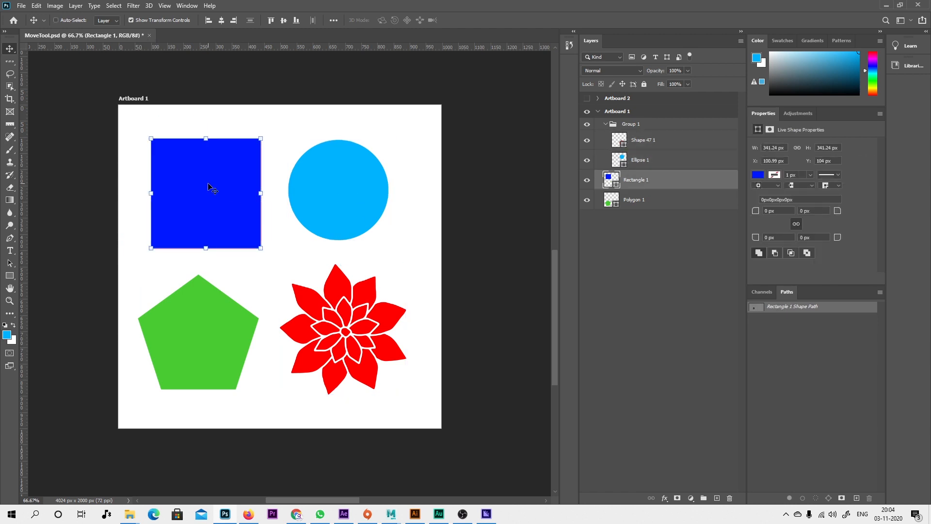
pyautogui.click(147, 20)
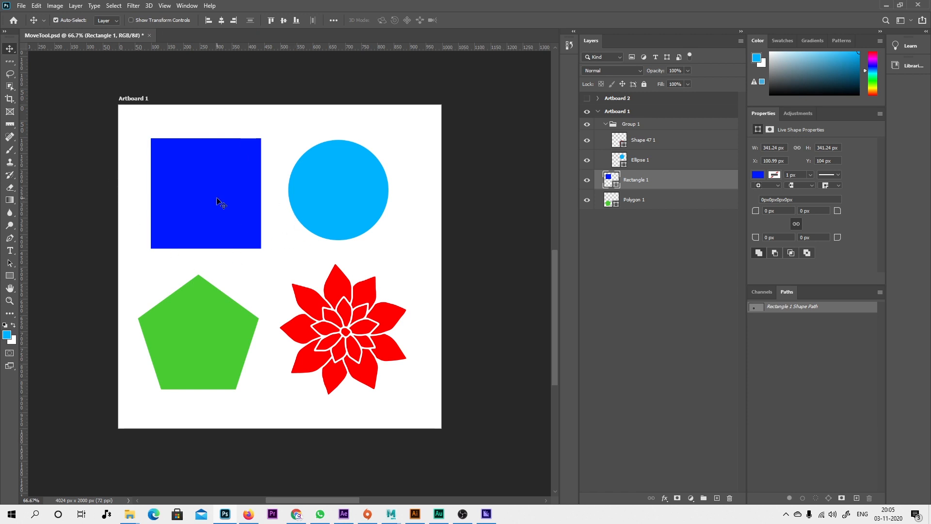
# Free Transform the blue rectangle, scaling it to about 109.23% and moving it up and left, and cancel the transform.
pyautogui.click(36, 5)
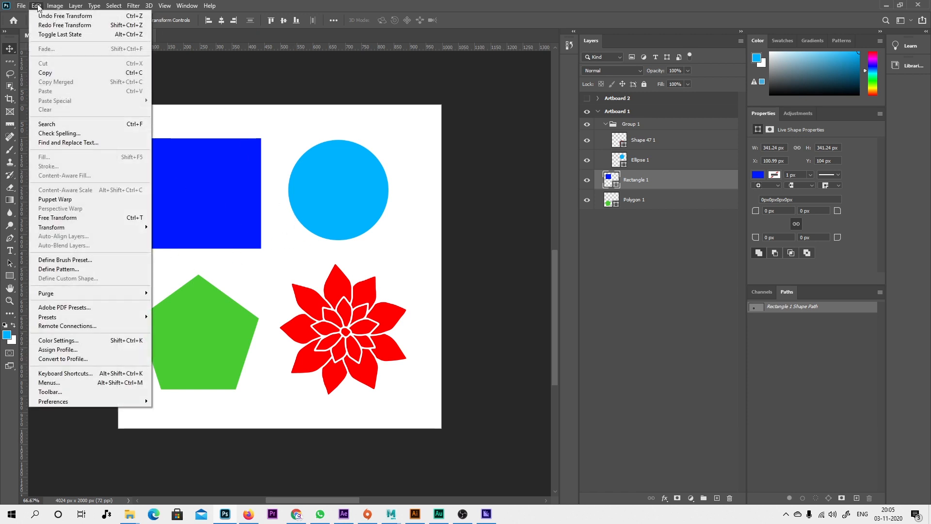
pyautogui.click(69, 220)
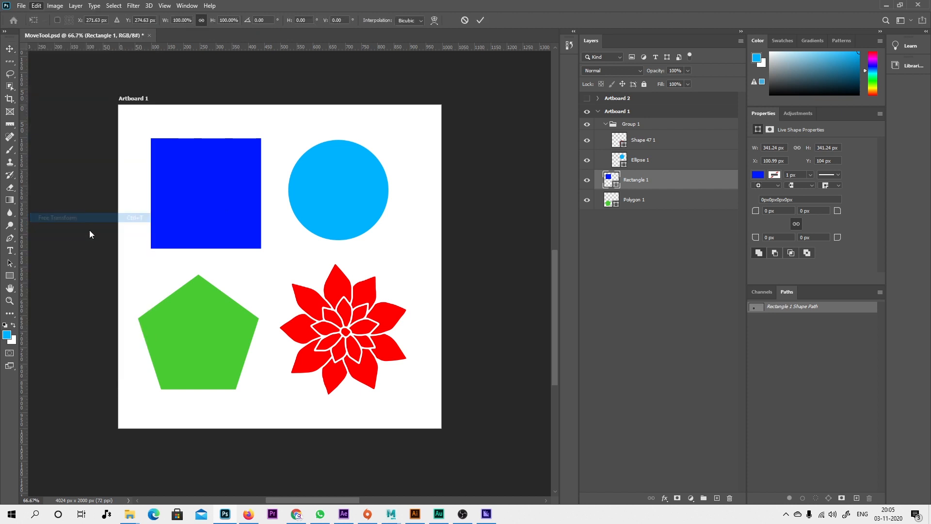
pyautogui.moveTo(262, 248); pyautogui.dragTo(267, 255)
pyautogui.moveTo(224, 226); pyautogui.dragTo(218, 212)
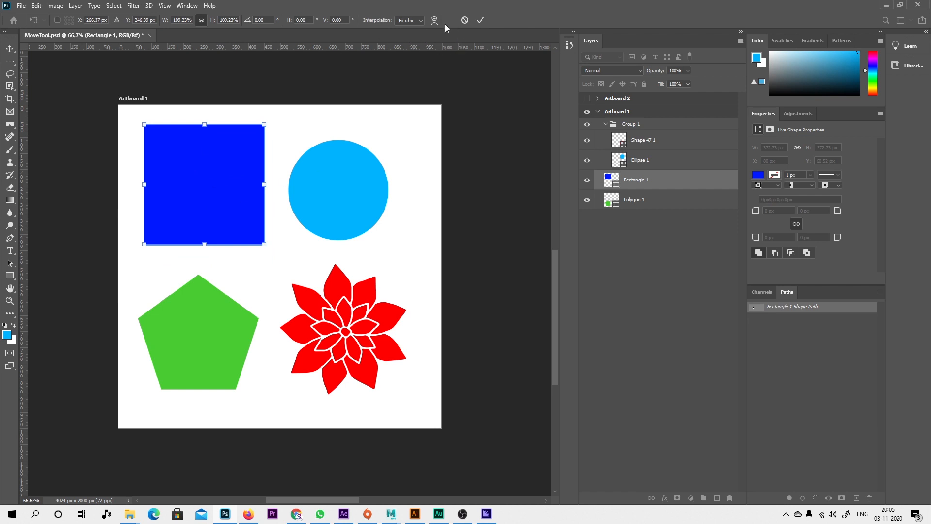
pyautogui.click(464, 22)
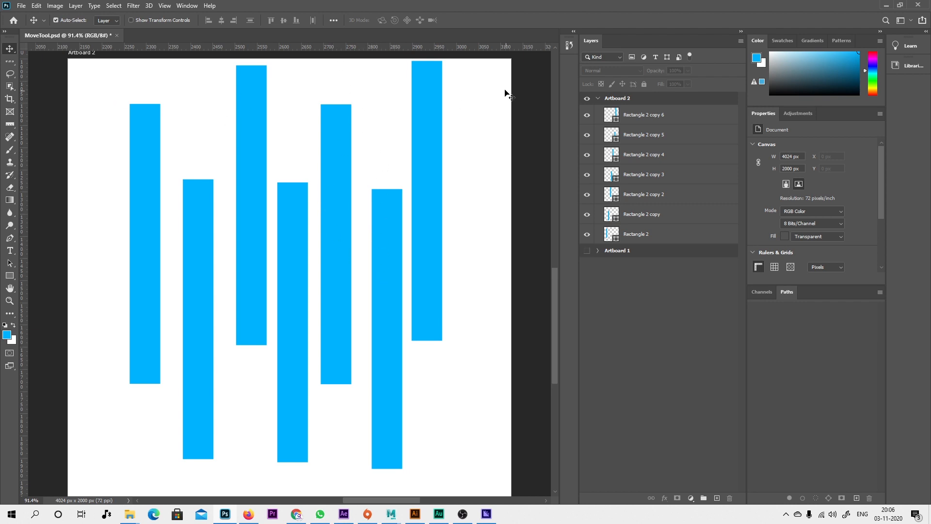
# Move the second blue bar up and left to about X 237 px, Y 167 px, and select all seven rectangle layers.
pyautogui.click(625, 120)
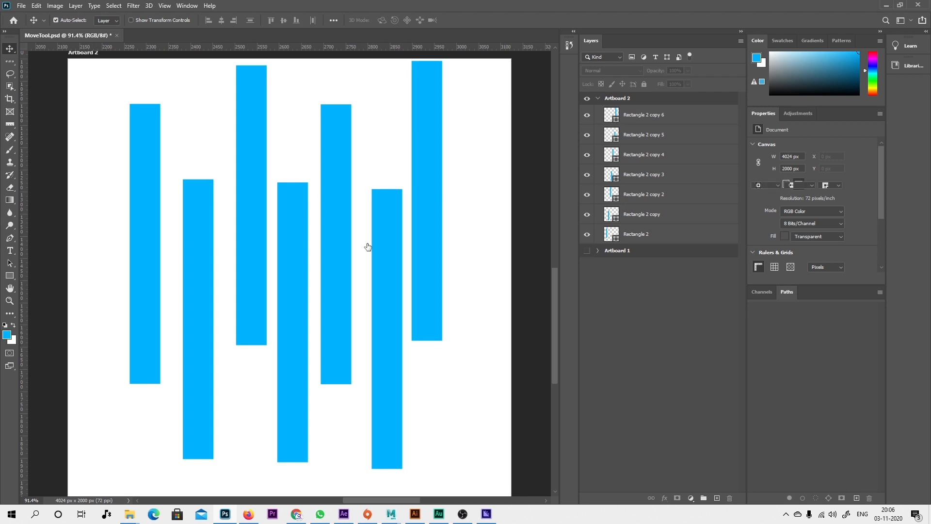
pyautogui.moveTo(212, 259); pyautogui.dragTo(187, 201)
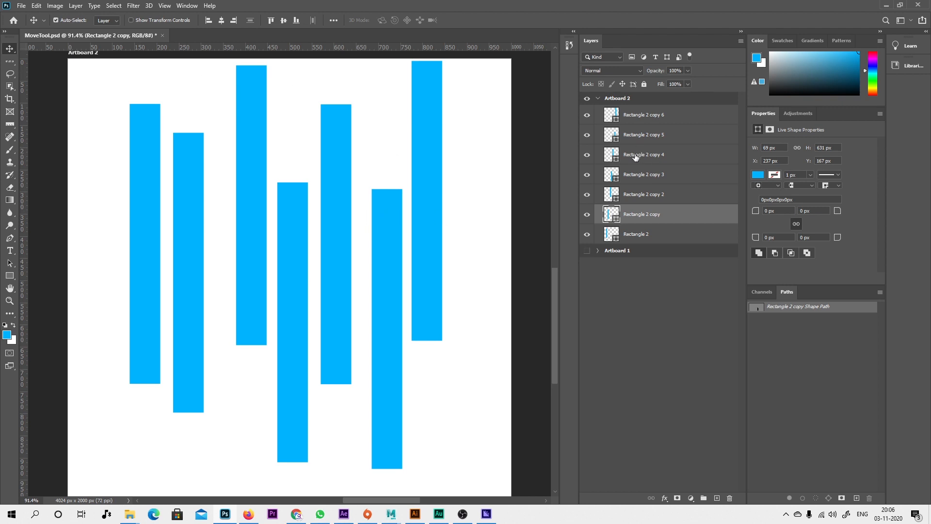
pyautogui.click(640, 120)
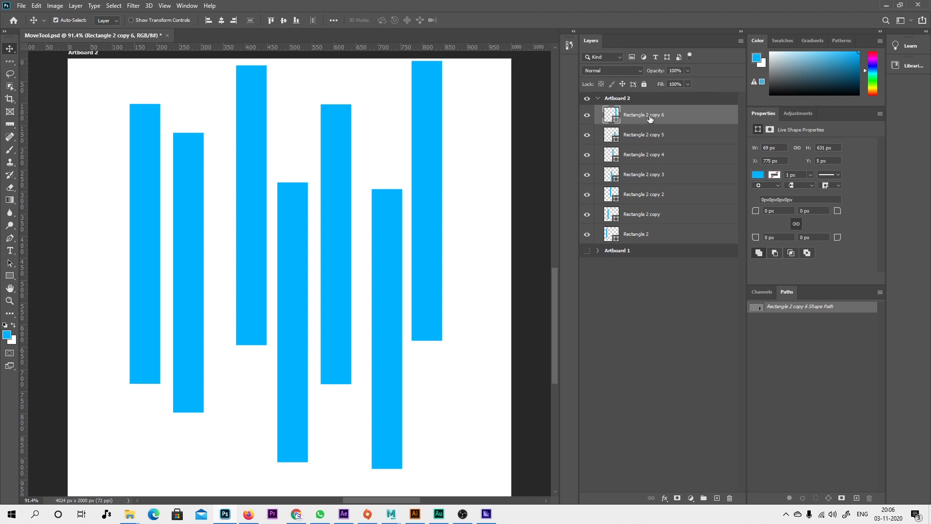
pyautogui.keyDown('shift'); pyautogui.click(638, 237); pyautogui.keyUp('shift')
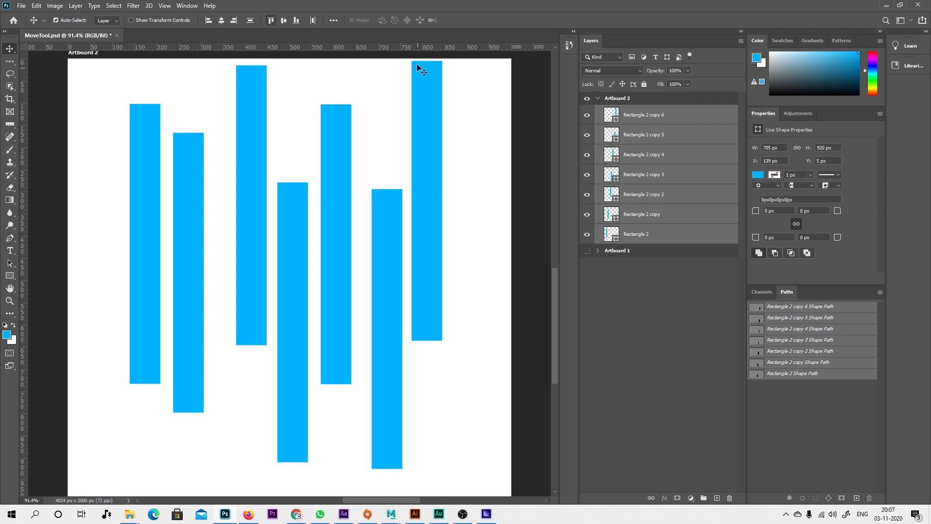
# Try aligning the seven bars by top edges, left edges, right edges and horizontal centers, undoing each alignment.
pyautogui.click(271, 21)
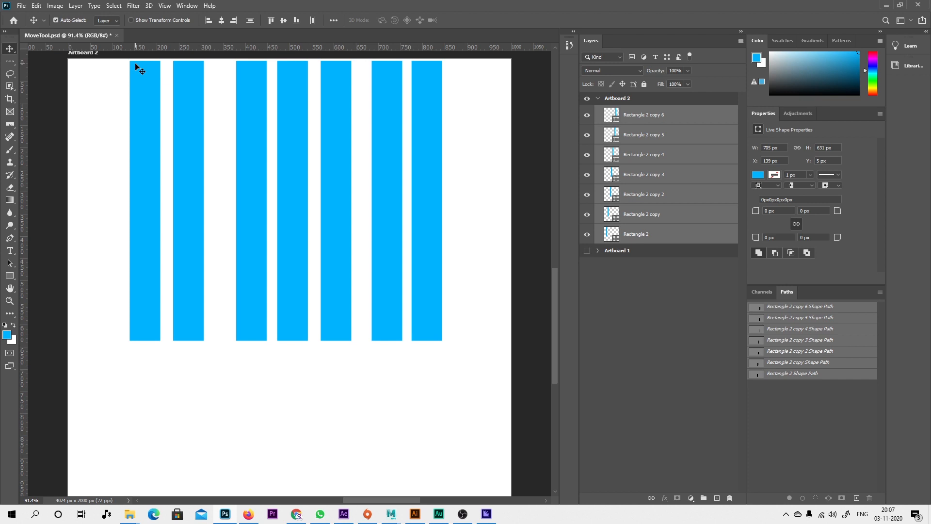
pyautogui.hotkey('ctrl', 'z')
pyautogui.click(209, 20)
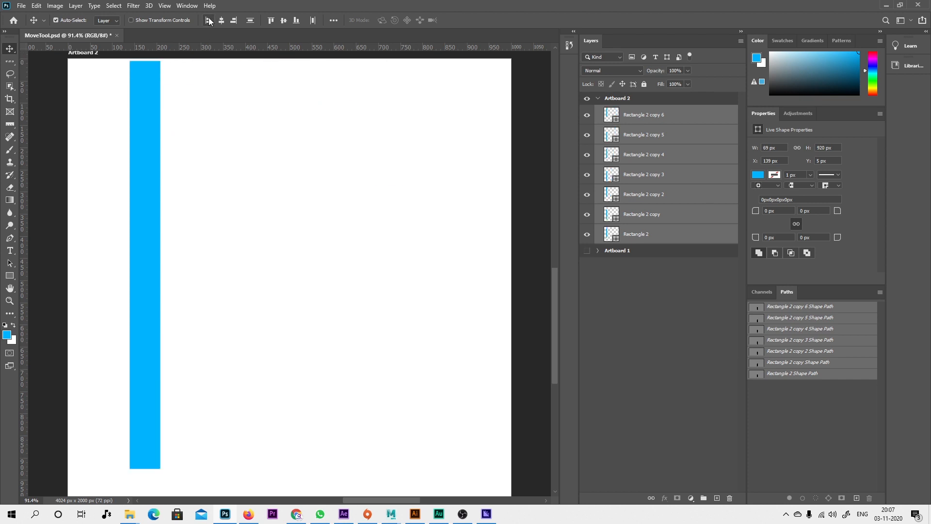
pyautogui.hotkey('ctrl', 'z')
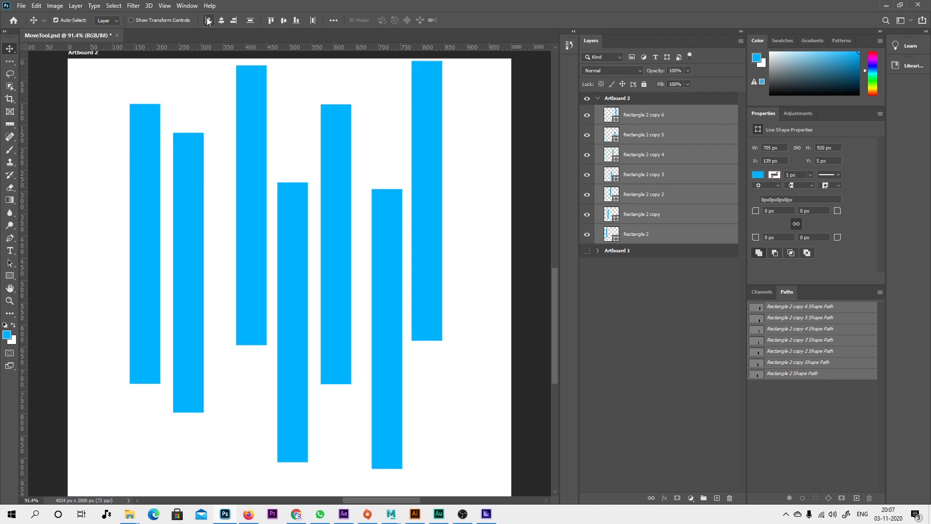
pyautogui.click(233, 21)
pyautogui.hotkey('ctrl', 'z')
pyautogui.click(221, 21)
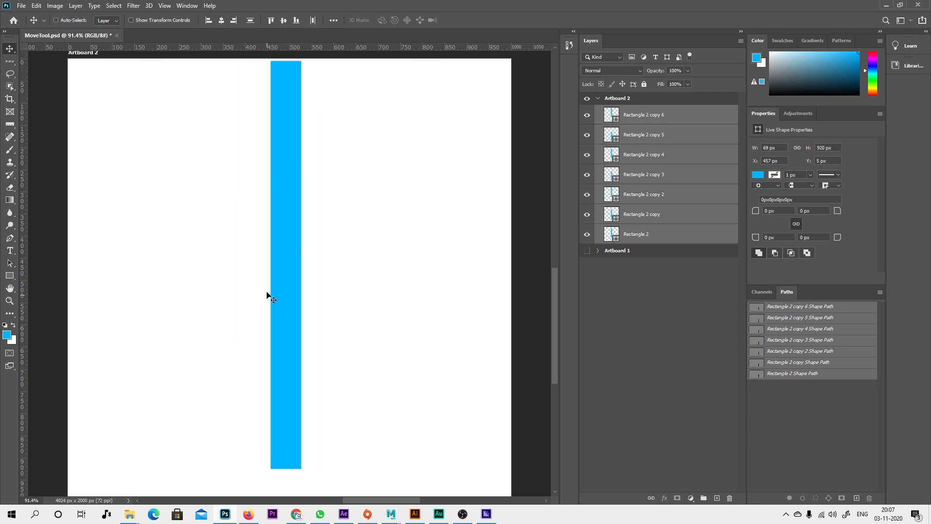
pyautogui.hotkey('ctrl', 'z')
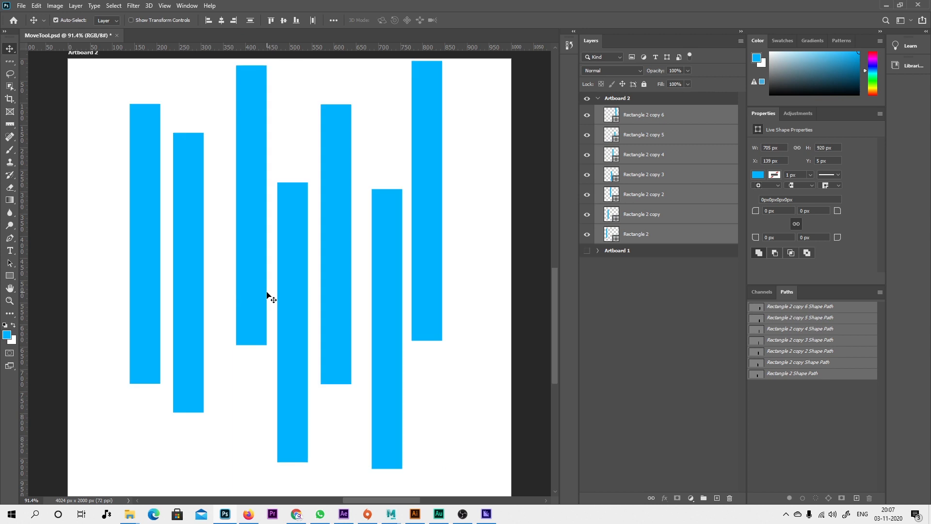
# Distribute the seven bars vertically, align their vertical centers and distribute them horizontally.
pyautogui.click(252, 21)
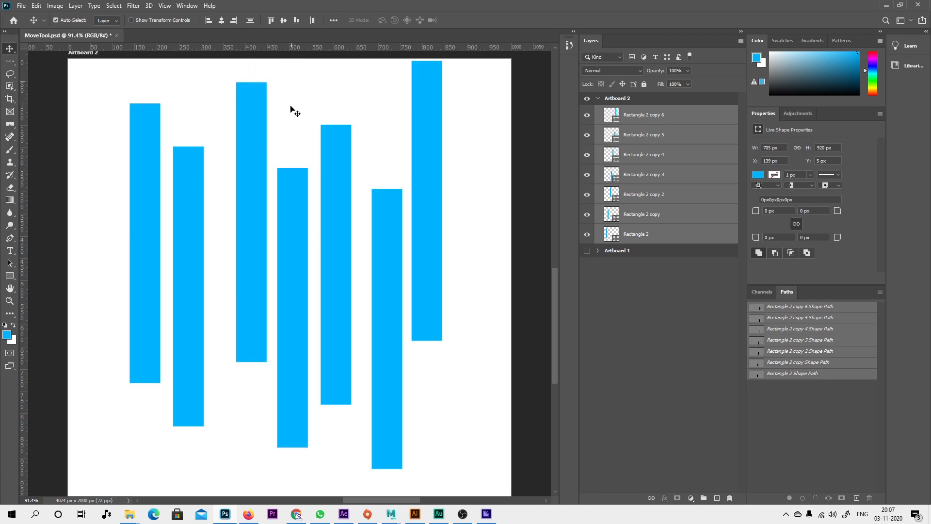
pyautogui.click(284, 20)
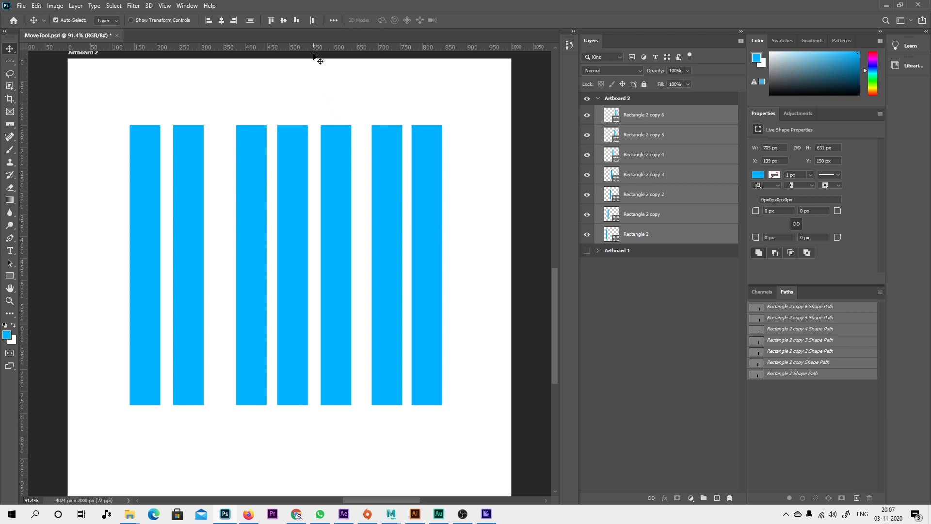
pyautogui.click(314, 20)
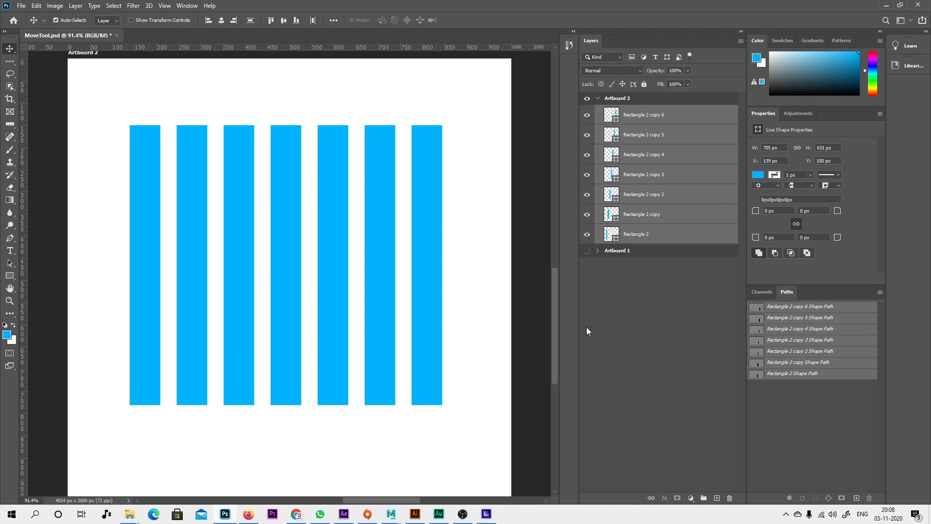
# Hide all seven rectangle layers in Artboard 2, keeping the artboard itself visible.
pyautogui.click(598, 98)
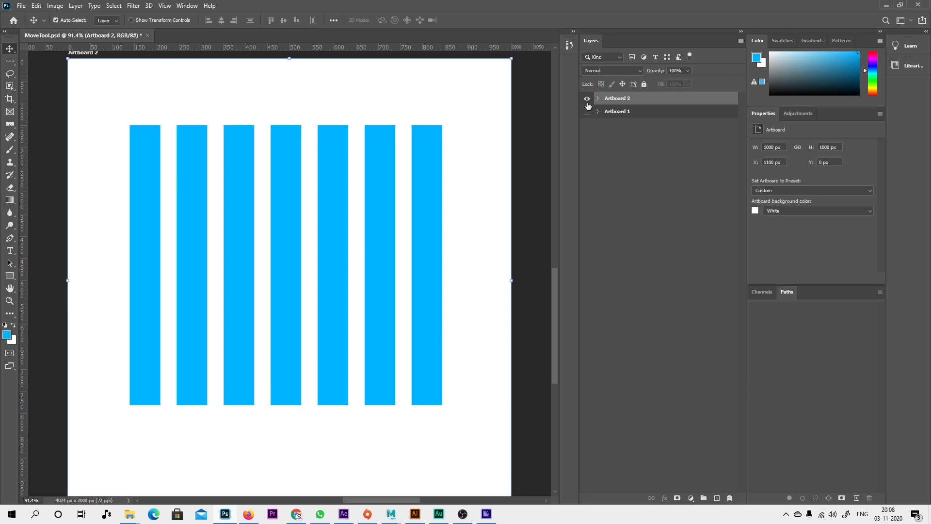
pyautogui.click(587, 98)
pyautogui.click(587, 98)
pyautogui.click(660, 231)
pyautogui.click(611, 100)
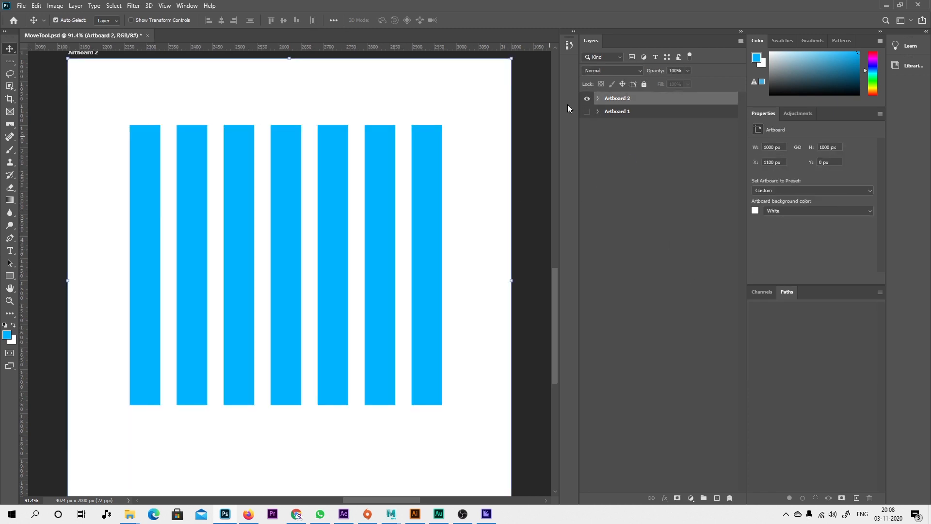
pyautogui.click(598, 100)
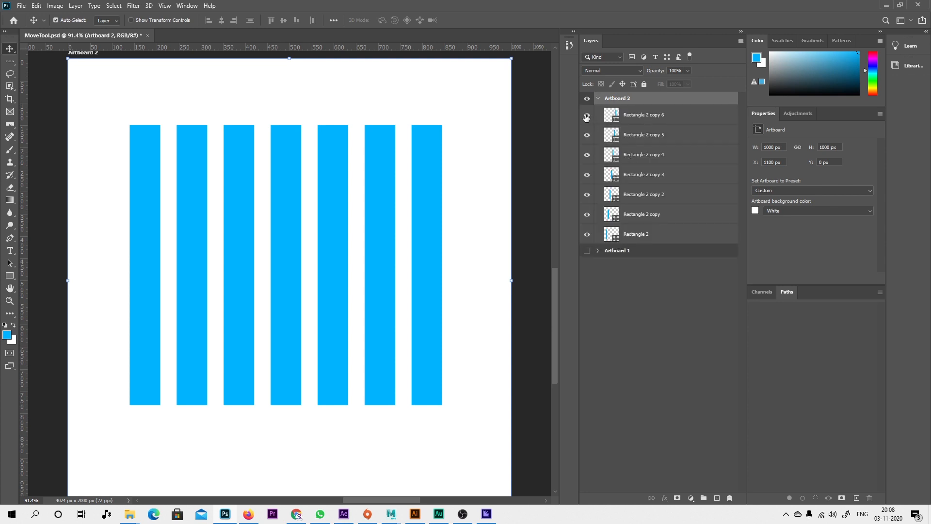
pyautogui.click(623, 304)
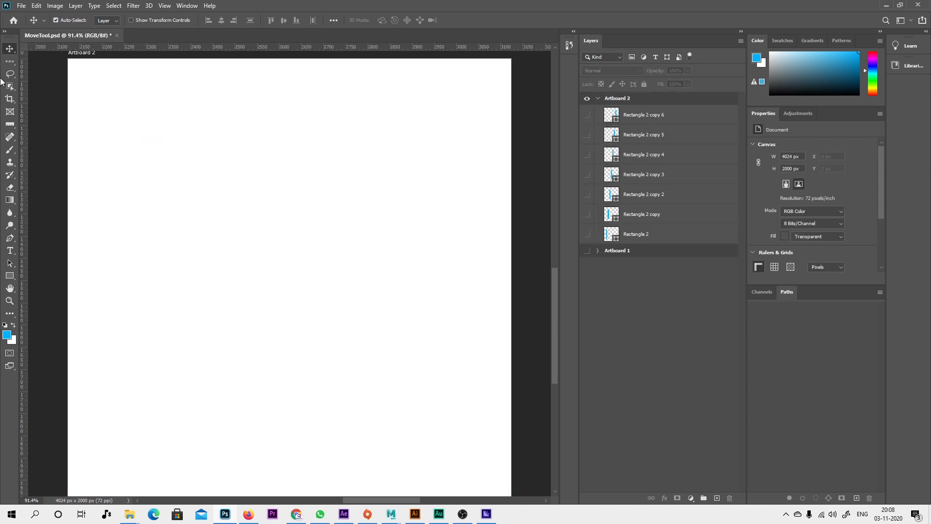
# Draw a blue circle about 257 px in diameter in the lower-right area of Artboard 2 with the Ellipse Tool.
pyautogui.rightClick(10, 280)
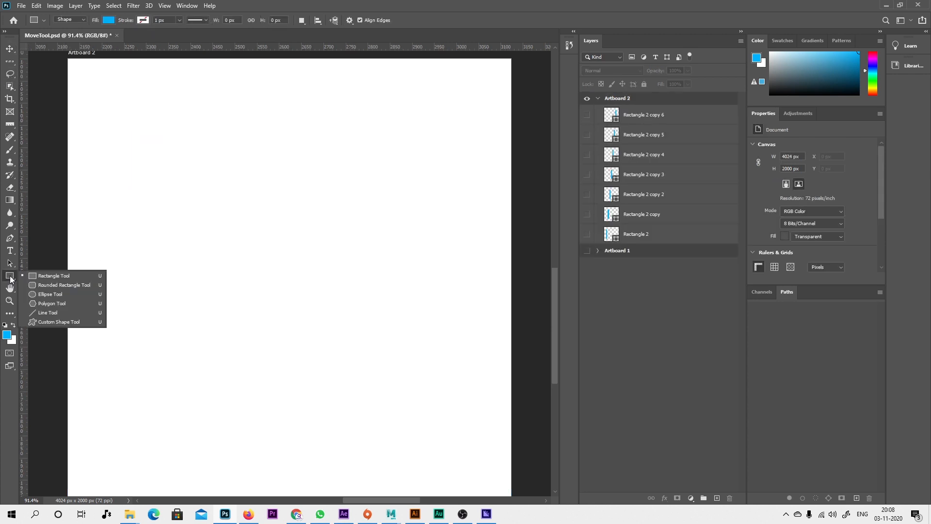
pyautogui.click(38, 294)
pyautogui.moveTo(380, 316); pyautogui.dragTo(497, 437)
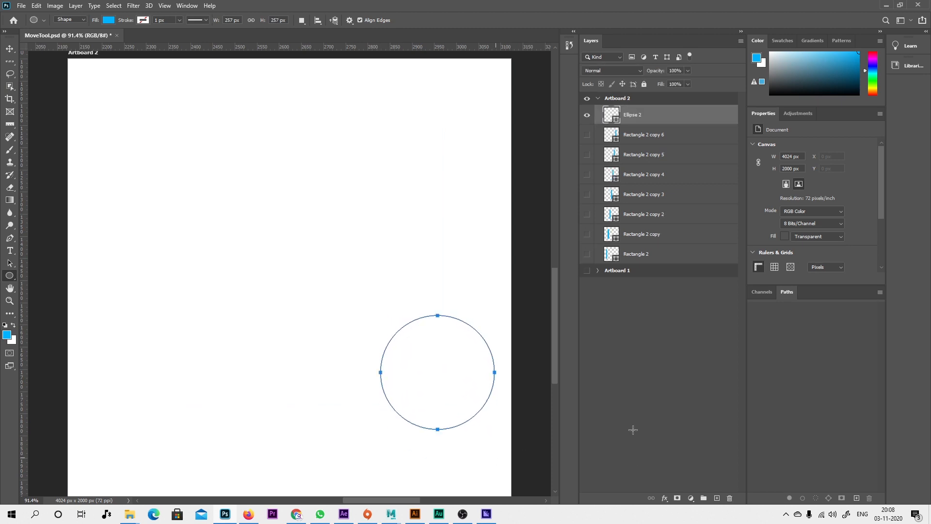
# Center the circle horizontally and vertically on Artboard 2 using the Move Tool's alignment options.
pyautogui.click(9, 49)
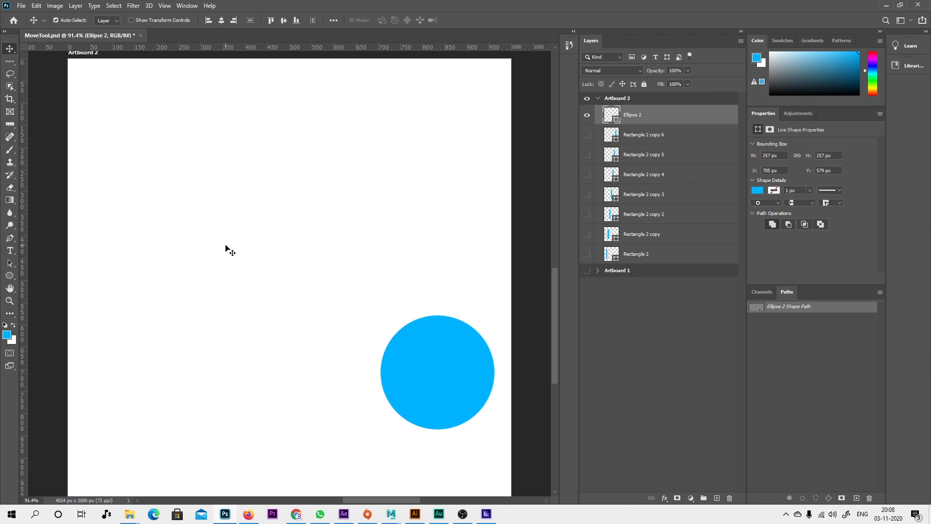
pyautogui.click(222, 23)
pyautogui.click(284, 20)
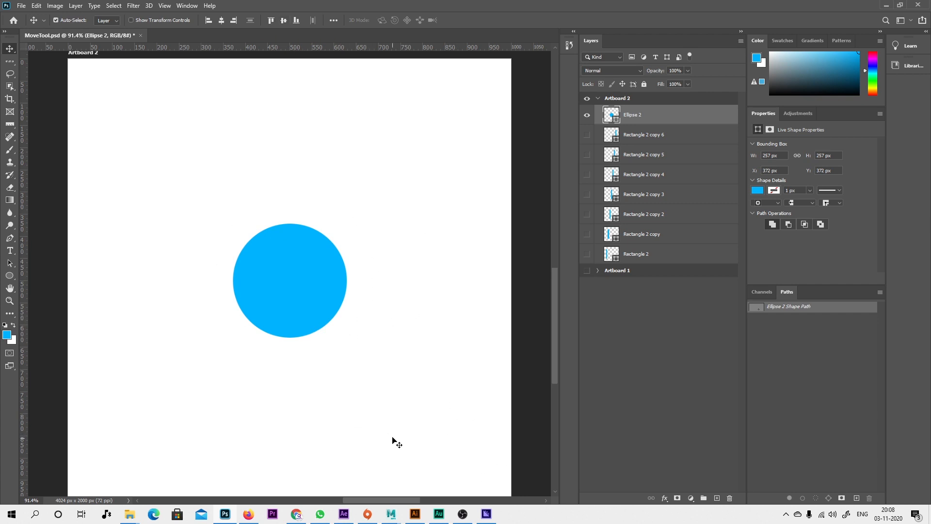
# Add the text "GFX" below and to the right of the circle in Beautiful Bloom at 131 pt.
pyautogui.press('t')
pyautogui.click(337, 403)
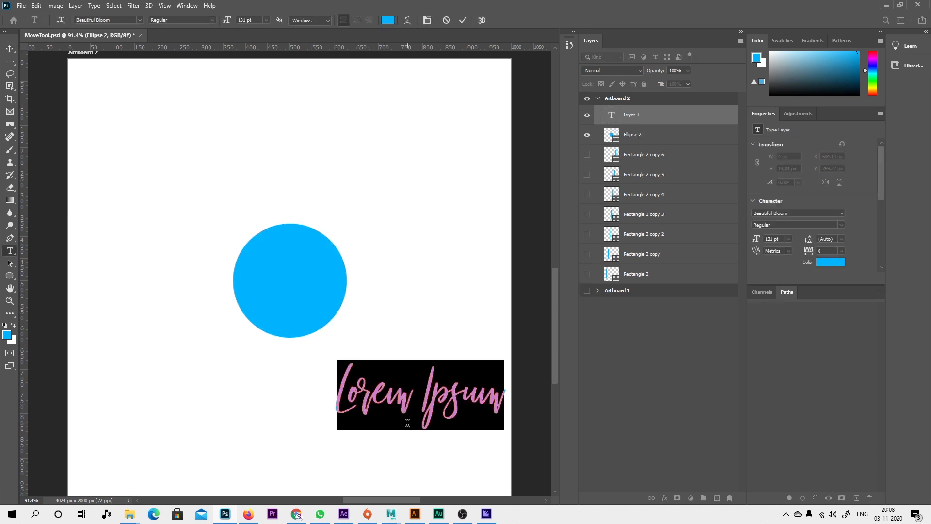
pyautogui.write('GFX')
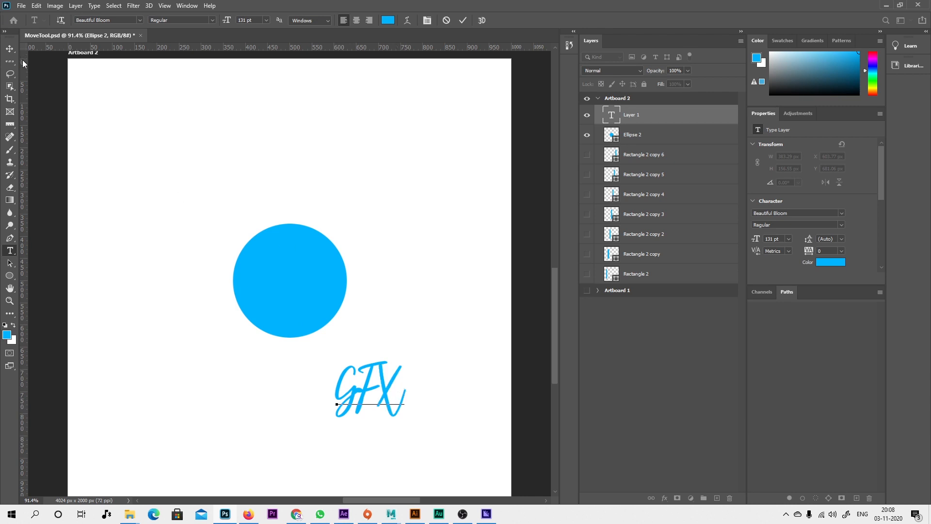
pyautogui.click(9, 49)
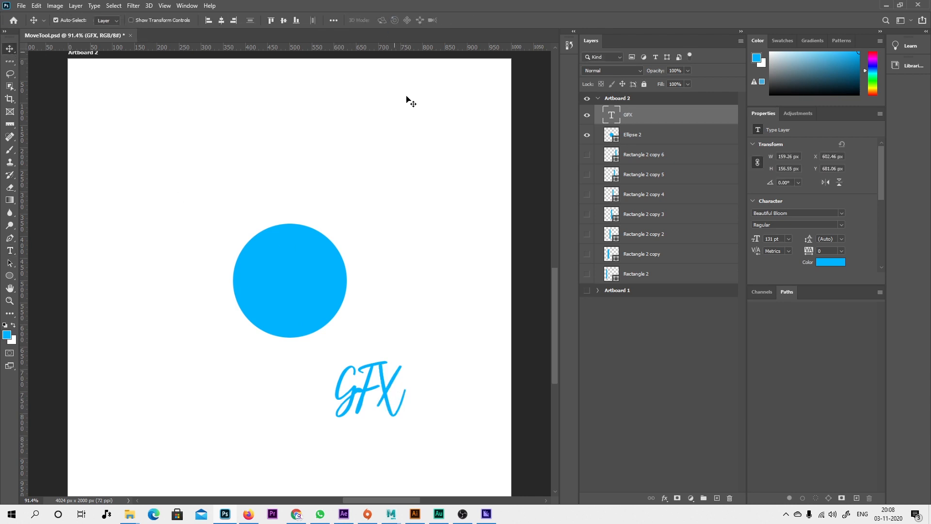
# Change the GFX text color to gray 646464 and center the text horizontally and vertically on the artboard.
pyautogui.click(831, 265)
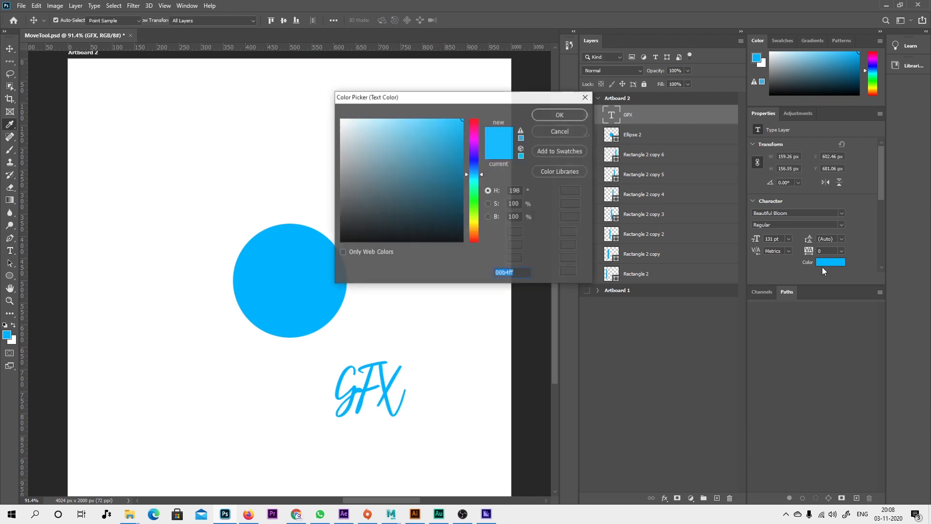
pyautogui.moveTo(429, 168); pyautogui.dragTo(316, 194)
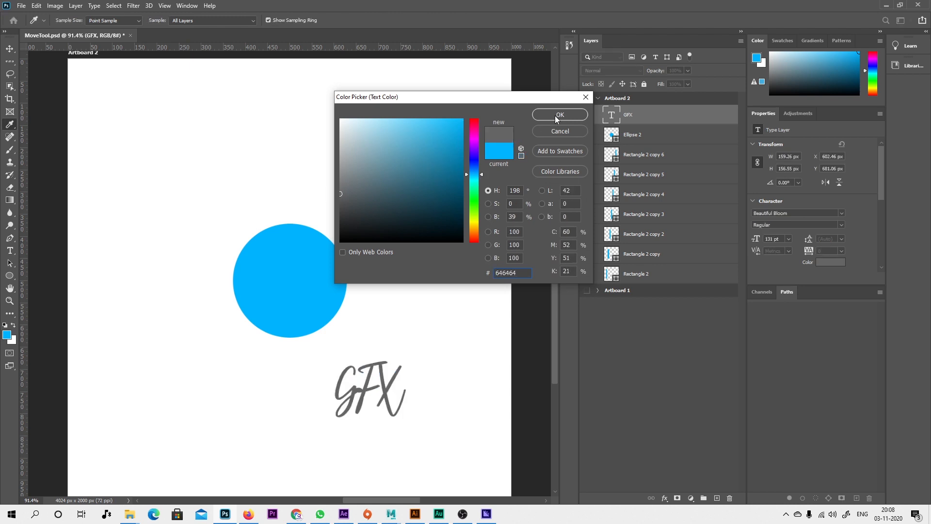
pyautogui.click(556, 115)
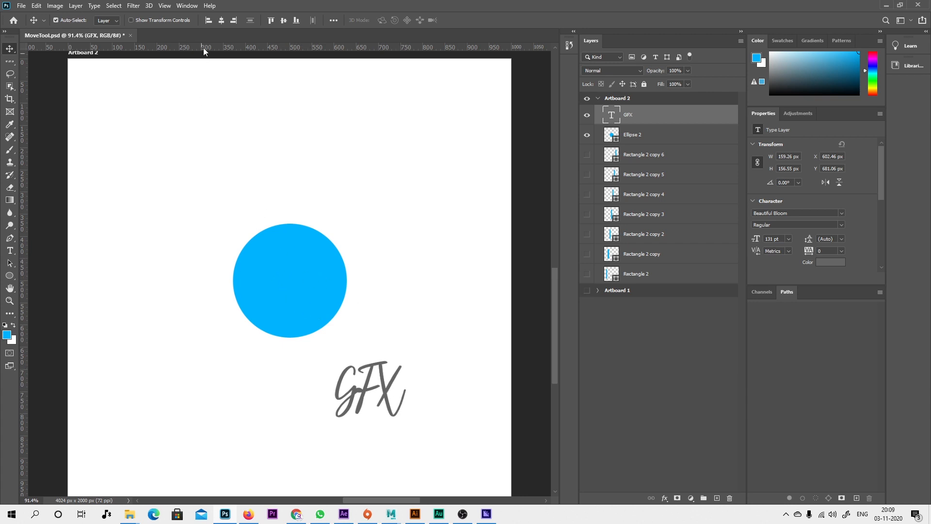
pyautogui.click(221, 20)
pyautogui.click(284, 20)
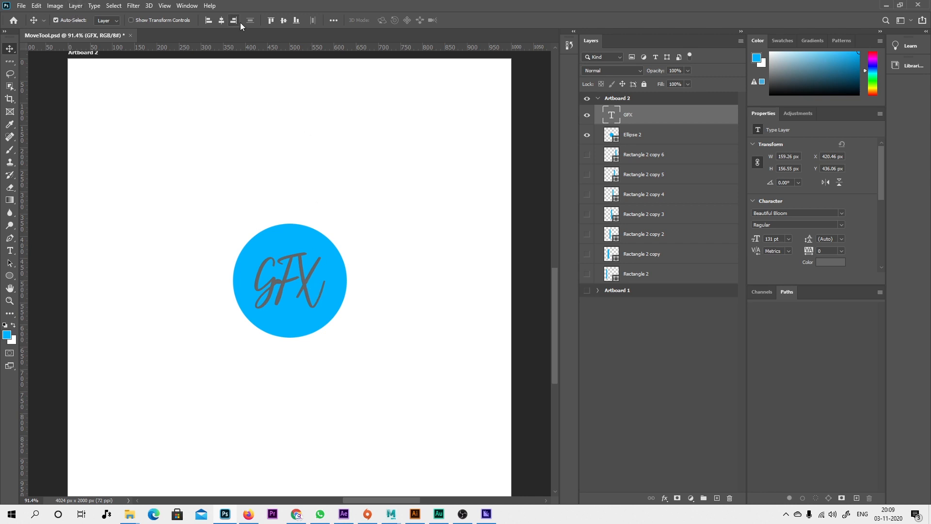
# Examine the additional align and distribute options of the Move Tool and the 3D commands.
pyautogui.click(335, 20)
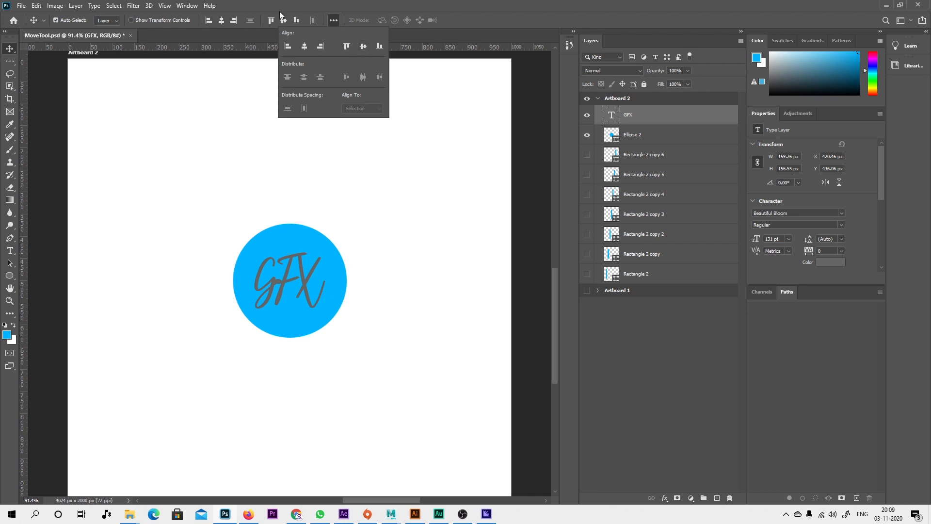
pyautogui.click(302, 2)
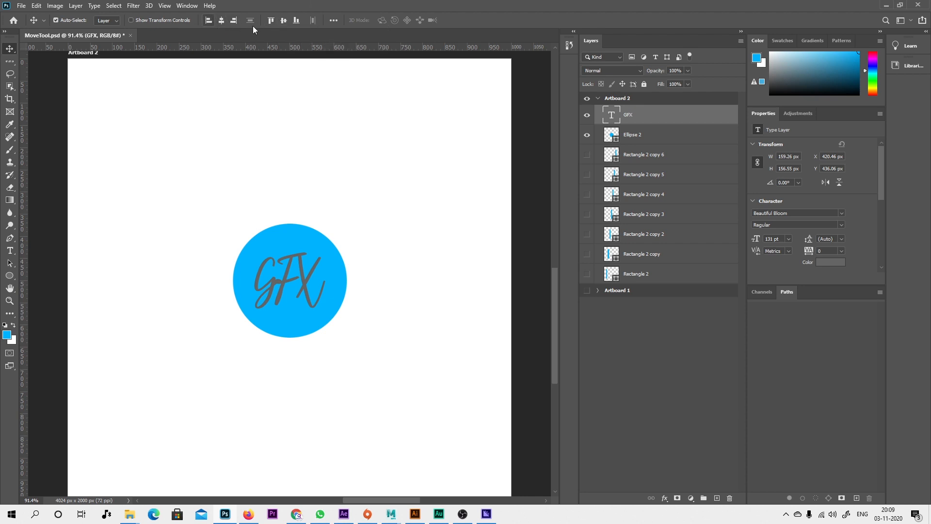
pyautogui.click(330, 20)
pyautogui.click(149, 6)
pyautogui.press('Escape')
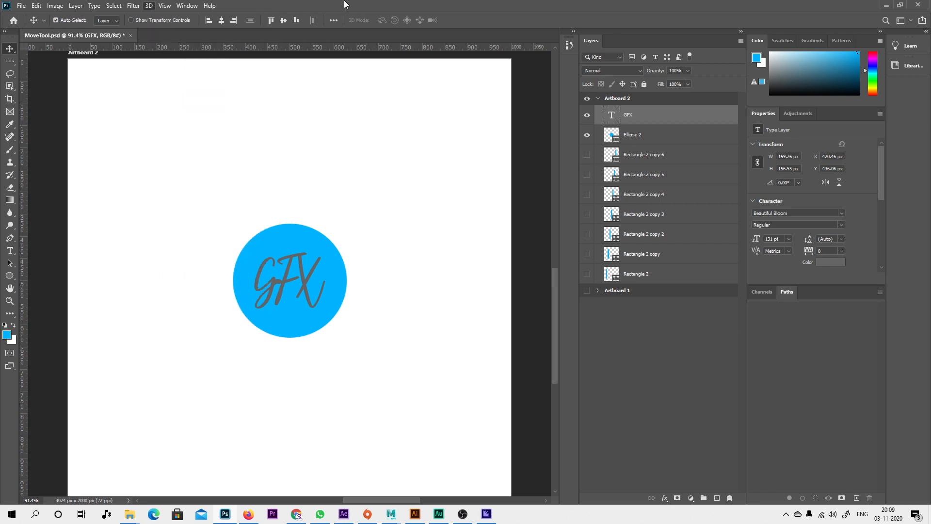